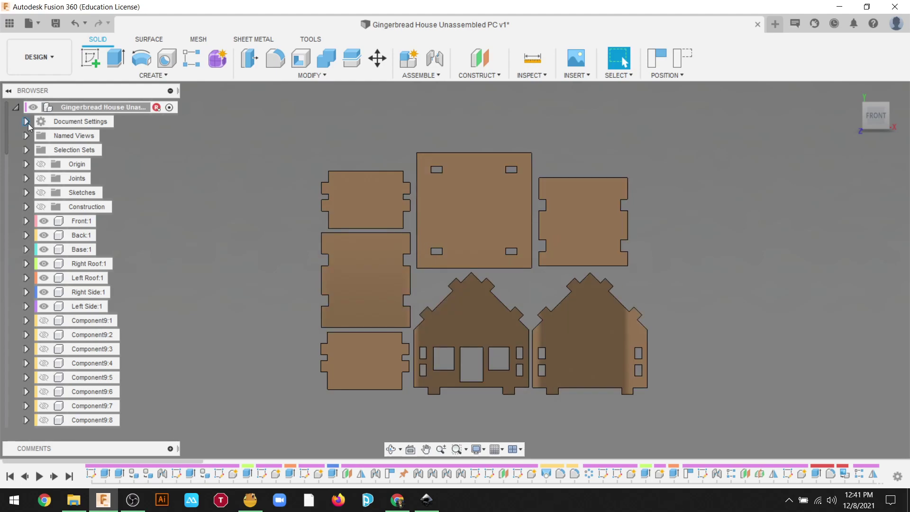
# Create a new drawing of the visible components on a C (22in x 17in) sheet and place the front view at 1:1 near its upper-left corner
pyautogui.click(38, 67)
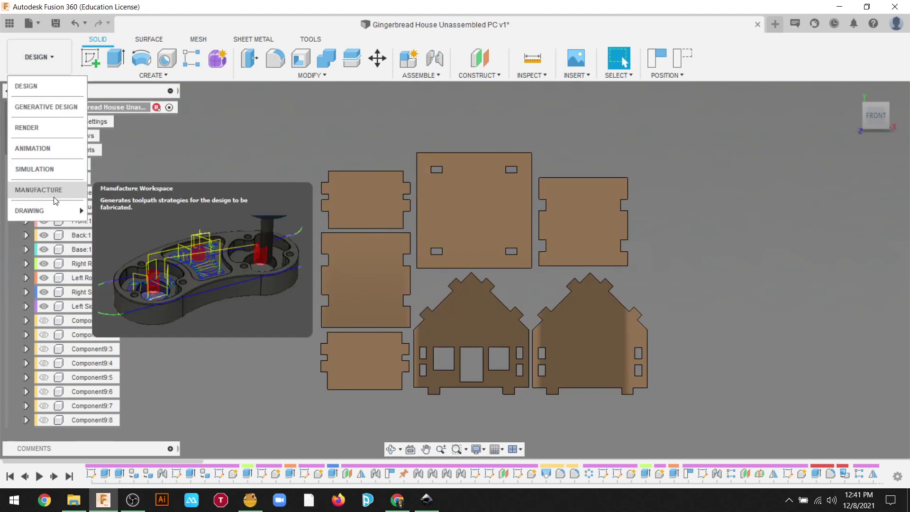
pyautogui.moveTo(55, 213)
pyautogui.click(94, 210)
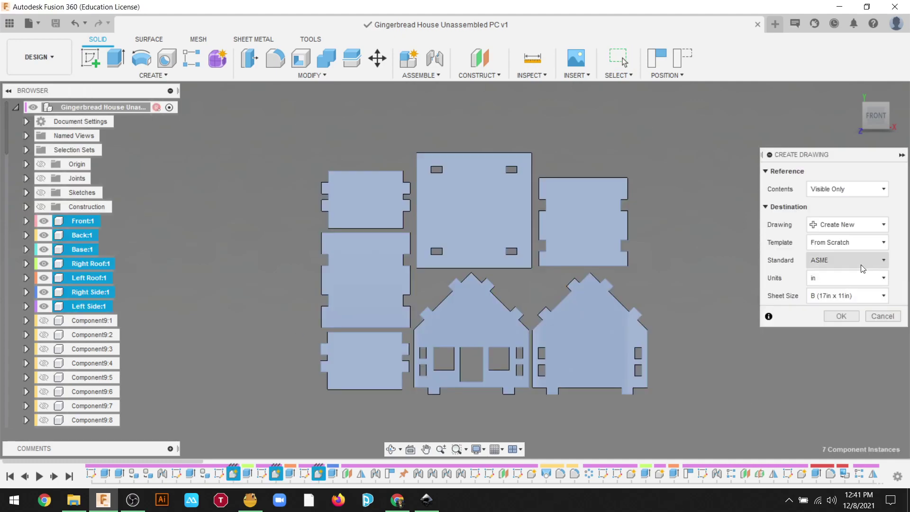
pyautogui.moveTo(834, 159)
pyautogui.mouseDown()
pyautogui.moveTo(570, 163)
pyautogui.moveTo(569, 149)
pyautogui.mouseUp()
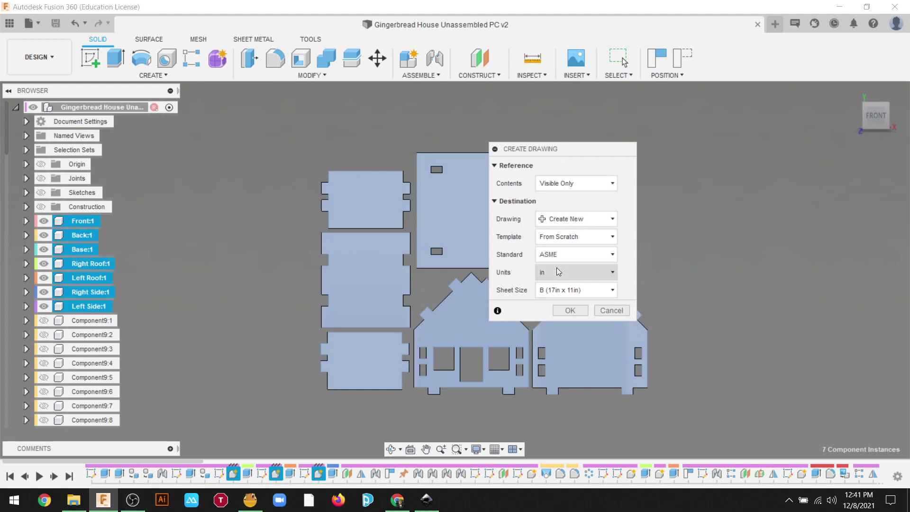
pyautogui.click(565, 292)
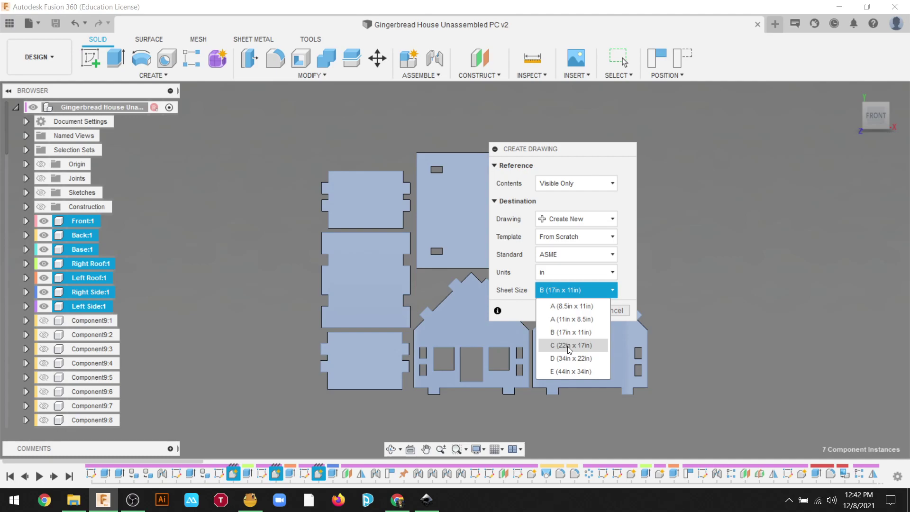
pyautogui.click(569, 347)
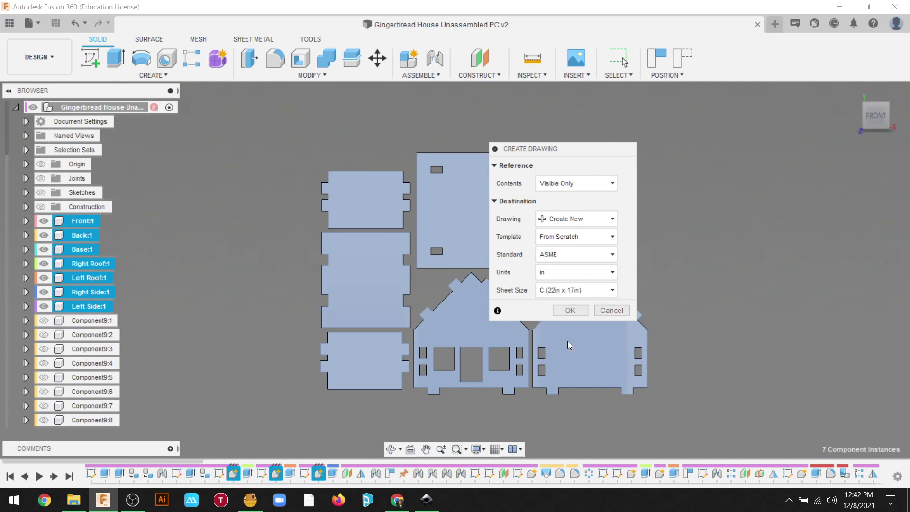
pyautogui.moveTo(565, 156); pyautogui.dragTo(735, 123)
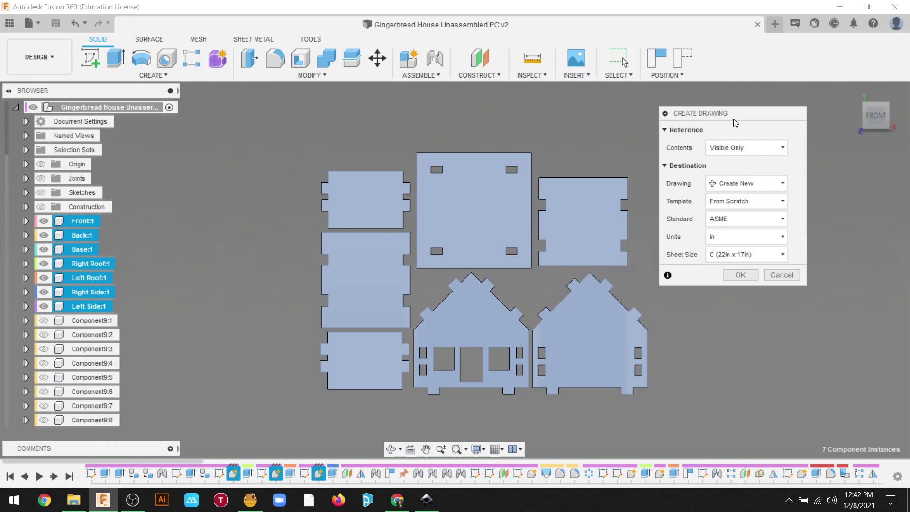
pyautogui.click(741, 275)
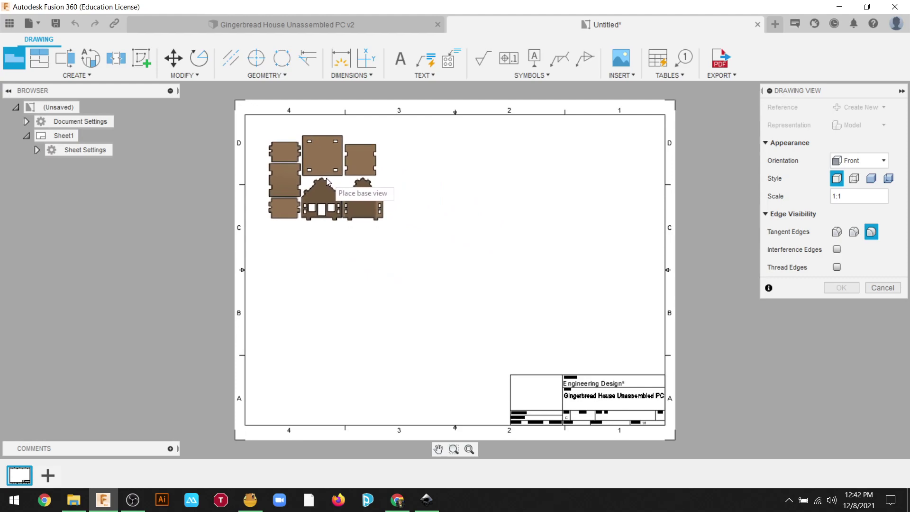
pyautogui.click(326, 178)
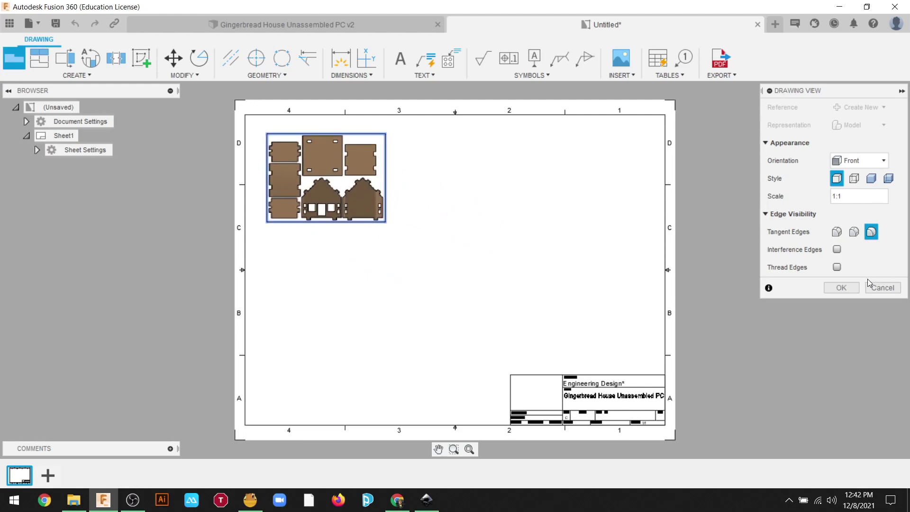
pyautogui.click(842, 287)
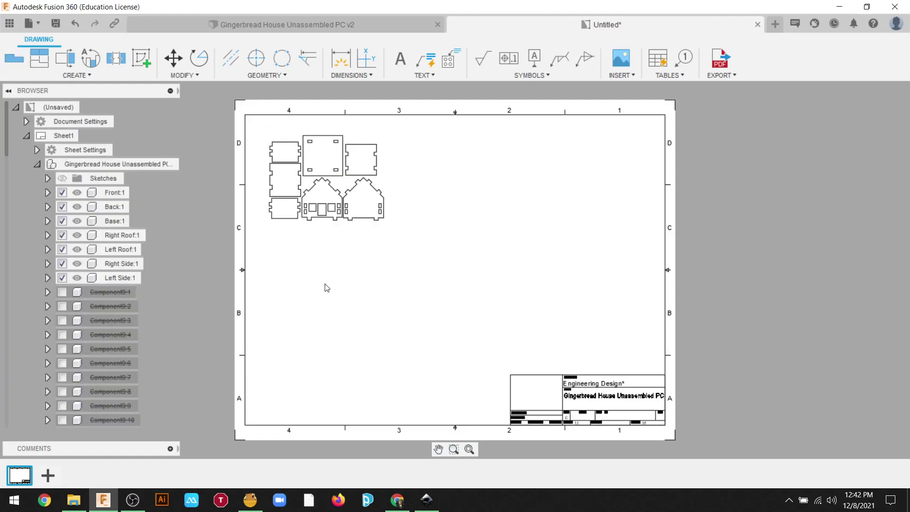
# Delete the title block and the border from the drawing sheet
pyautogui.click(566, 397)
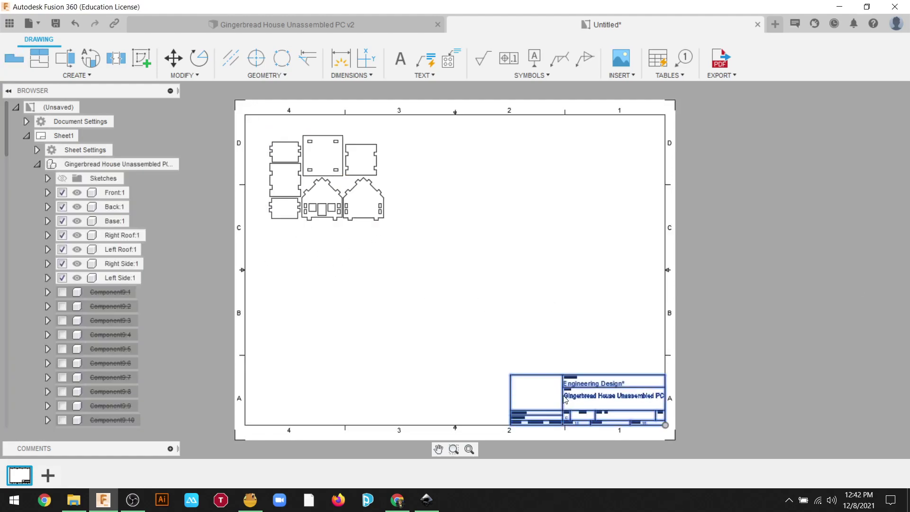
pyautogui.press('Delete')
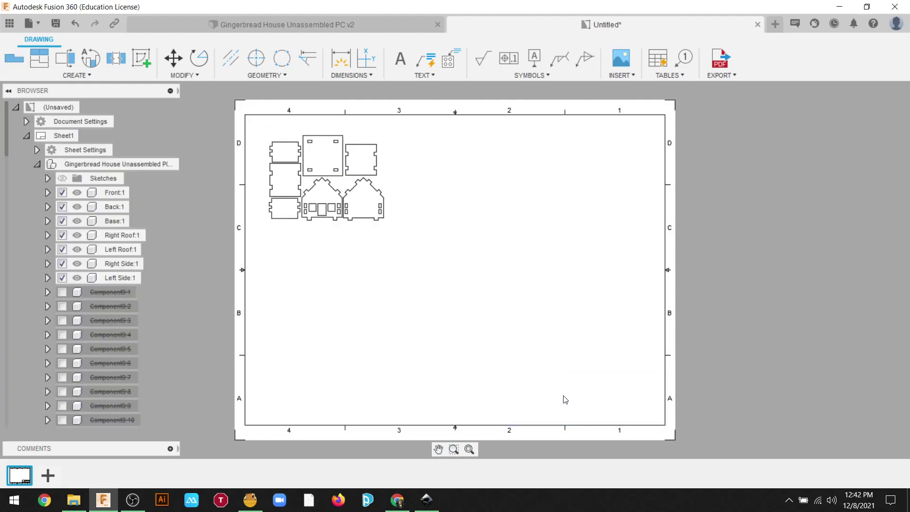
pyautogui.click(670, 359)
pyautogui.press('Delete')
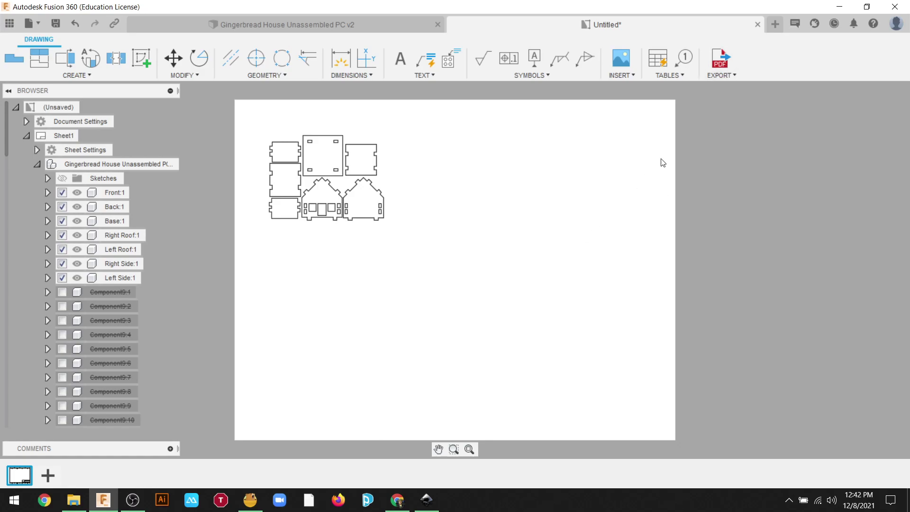
# Export the drawing sheet as a PDF named "GB Drawing File for Inkscape" in the Downloads folder
pyautogui.click(720, 61)
pyautogui.click(842, 163)
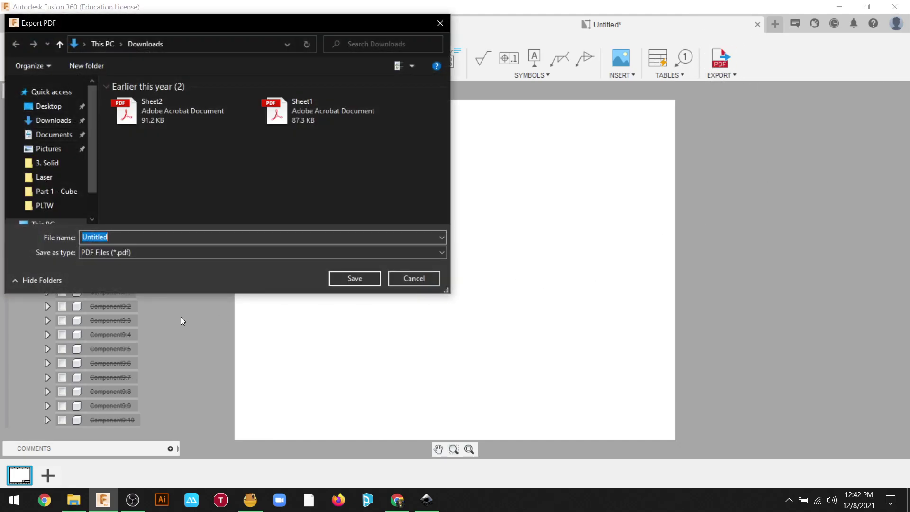
pyautogui.write('GB Drawing File for ')
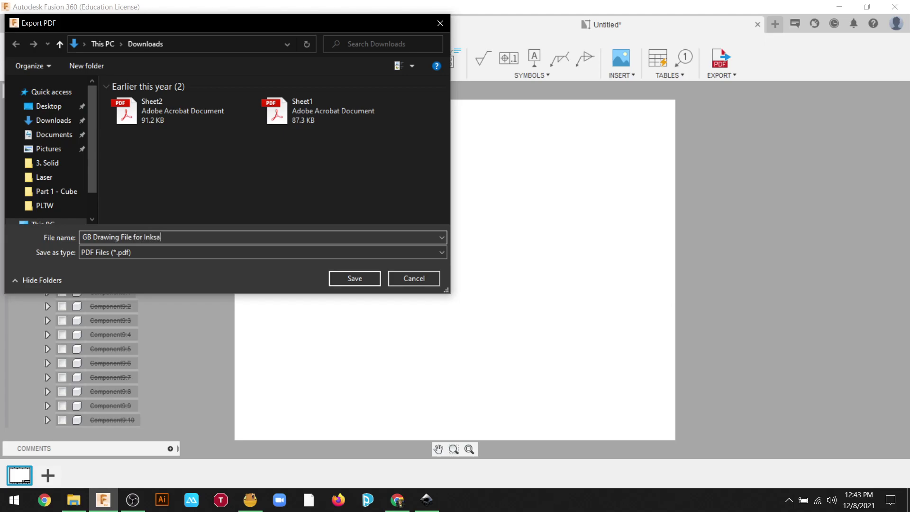
pyautogui.write('Inkscape')
pyautogui.click(362, 279)
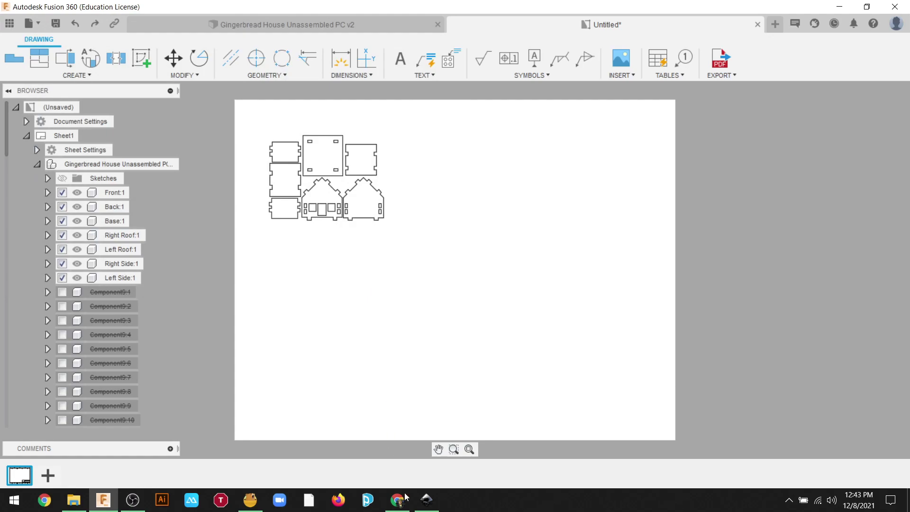
# Switch to Inkscape, go through its welcome setup pages and create a new blank document
pyautogui.click(430, 509)
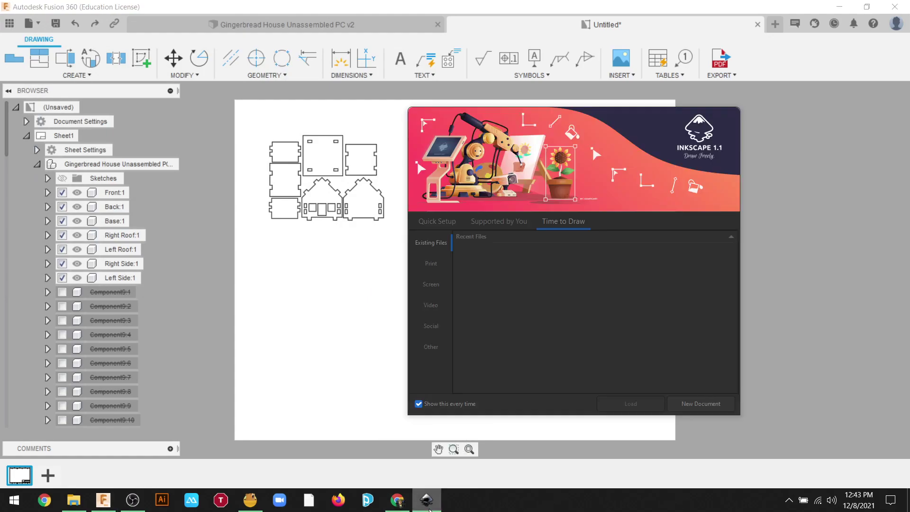
pyautogui.moveTo(489, 127); pyautogui.dragTo(291, 85)
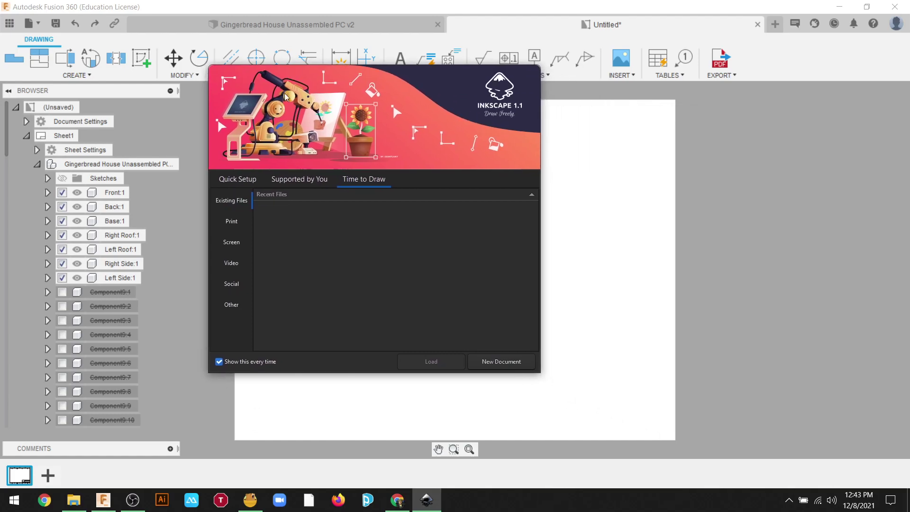
pyautogui.click(236, 180)
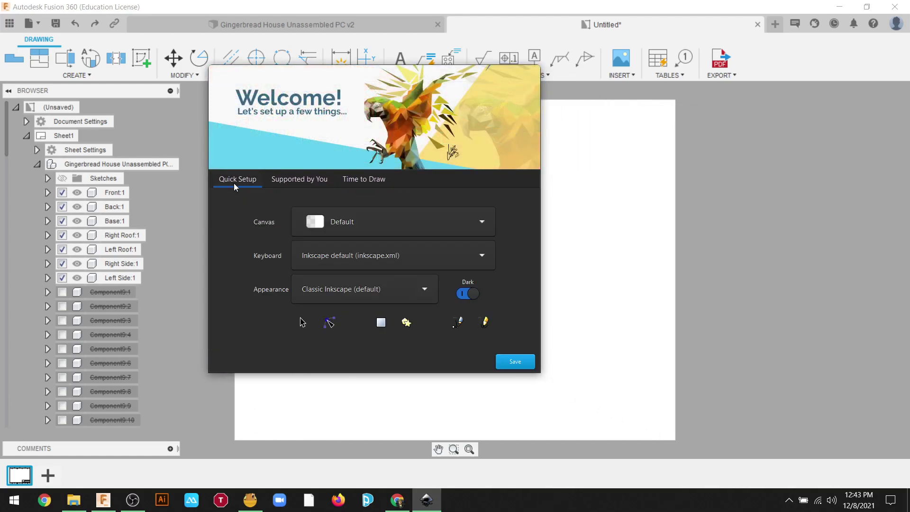
pyautogui.click(527, 363)
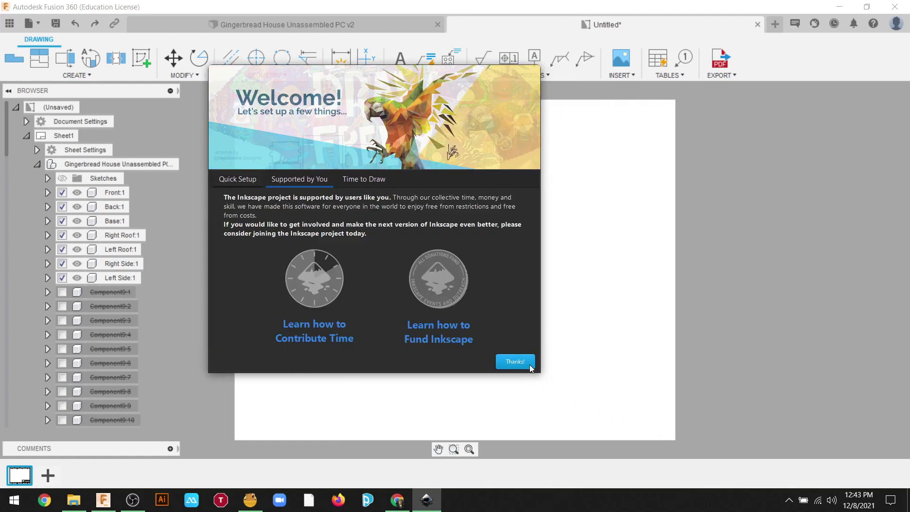
pyautogui.click(352, 179)
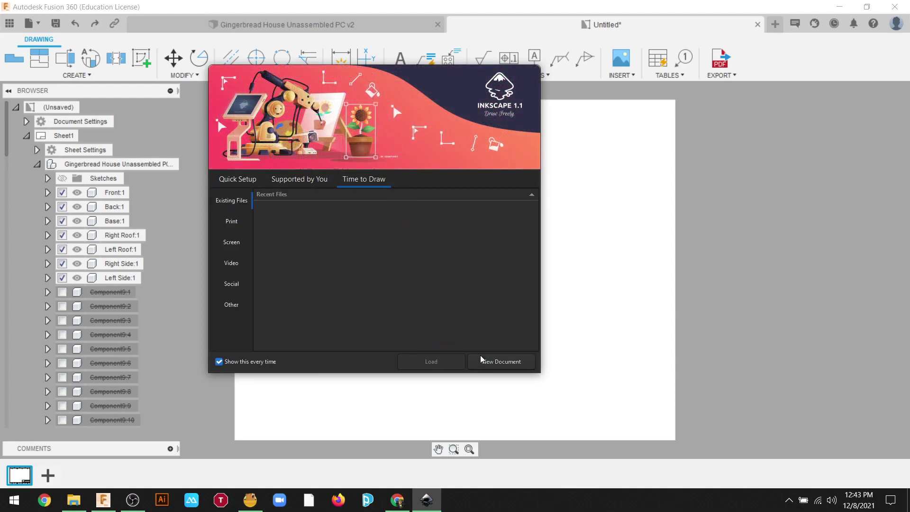
pyautogui.click(486, 363)
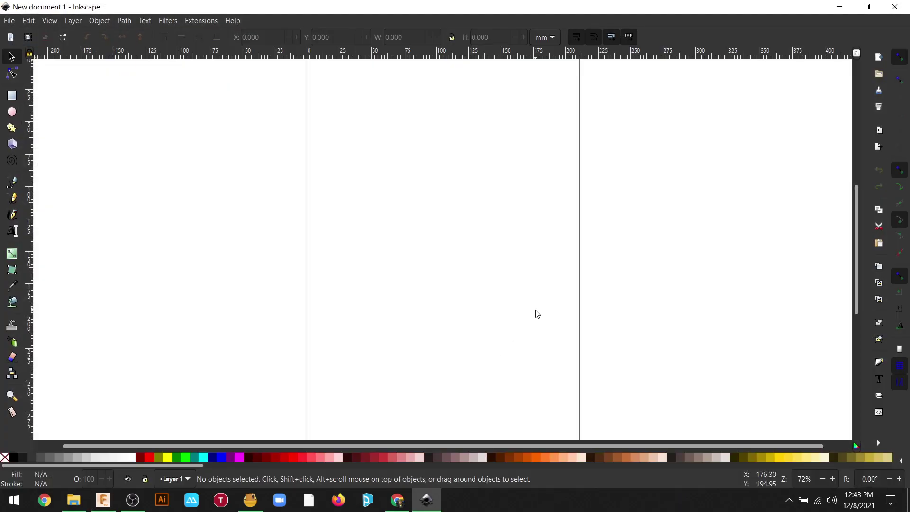
# Examine the extent and orientation of the blank document page on the canvas
pyautogui.scroll(5, 537, 314)
pyautogui.scroll(-5, 531, 308)
pyautogui.scroll(-6, 533, 307)
pyautogui.scroll(10, 537, 306)
pyautogui.scroll(-5, 537, 306)
pyautogui.scroll(6, 537, 306)
pyautogui.scroll(-5, 537, 306)
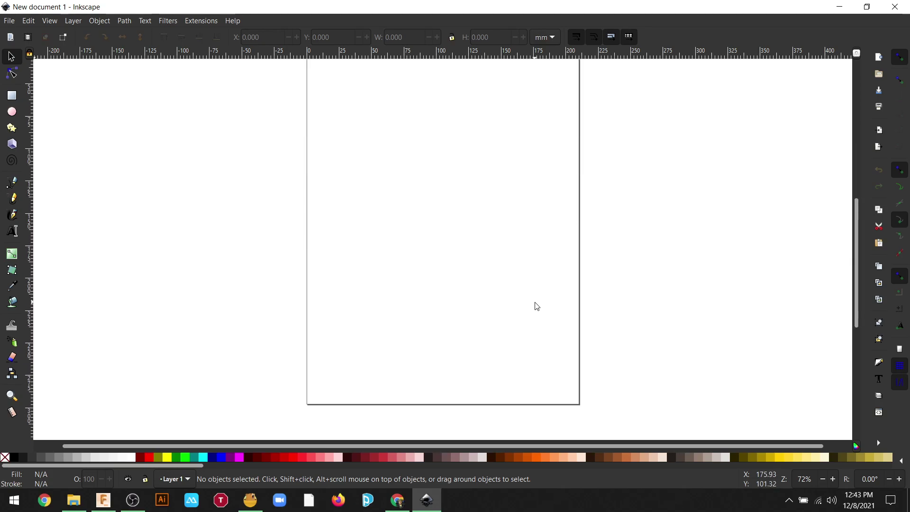
pyautogui.scroll(4, 537, 306)
pyautogui.scroll(-2, 538, 306)
pyautogui.scroll(-6, 537, 306)
pyautogui.scroll(4, 538, 306)
pyautogui.scroll(-2, 537, 307)
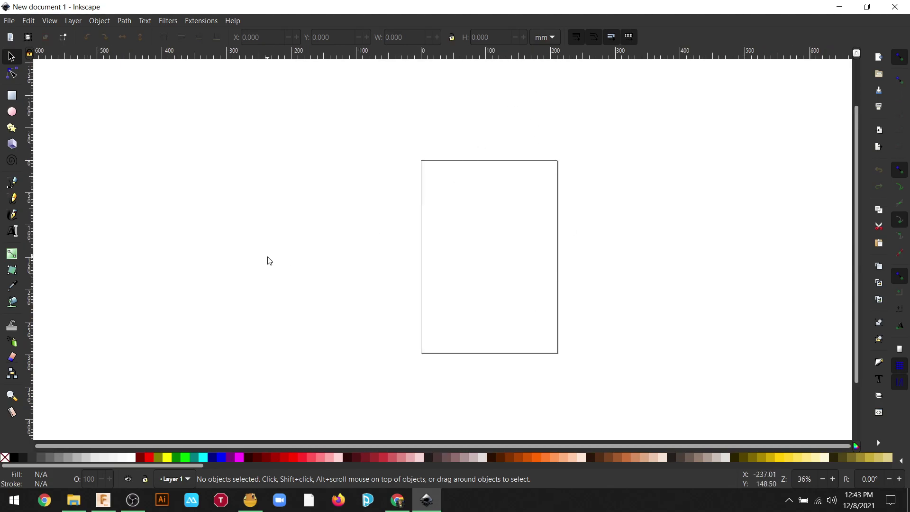
pyautogui.scroll(2, 420, 223)
pyautogui.moveTo(419, 220); pyautogui.dragTo(376, 216)
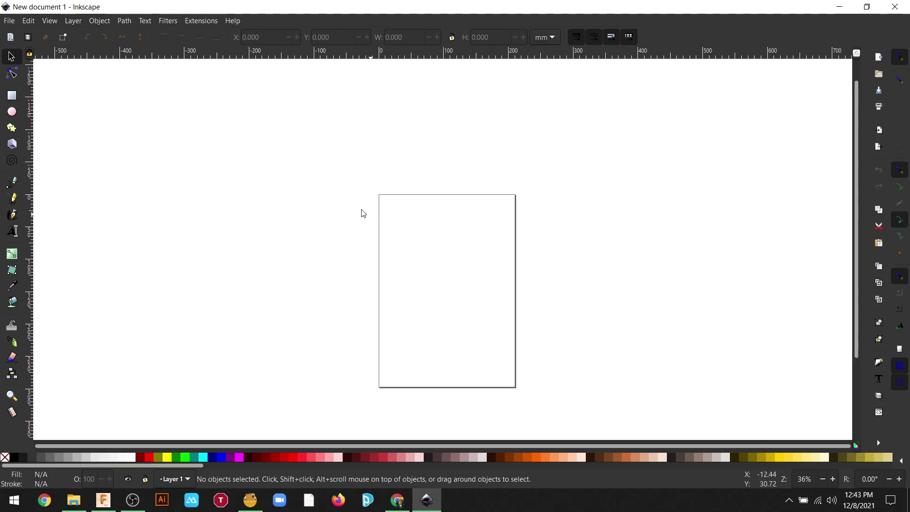
# Set the document's page size to 24 in wide by 18 in high in the document properties
pyautogui.click(9, 21)
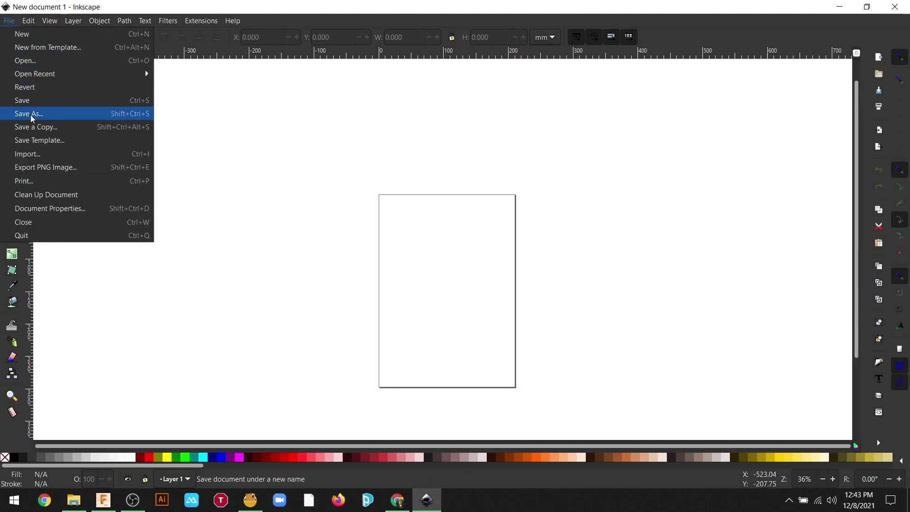
pyautogui.click(66, 209)
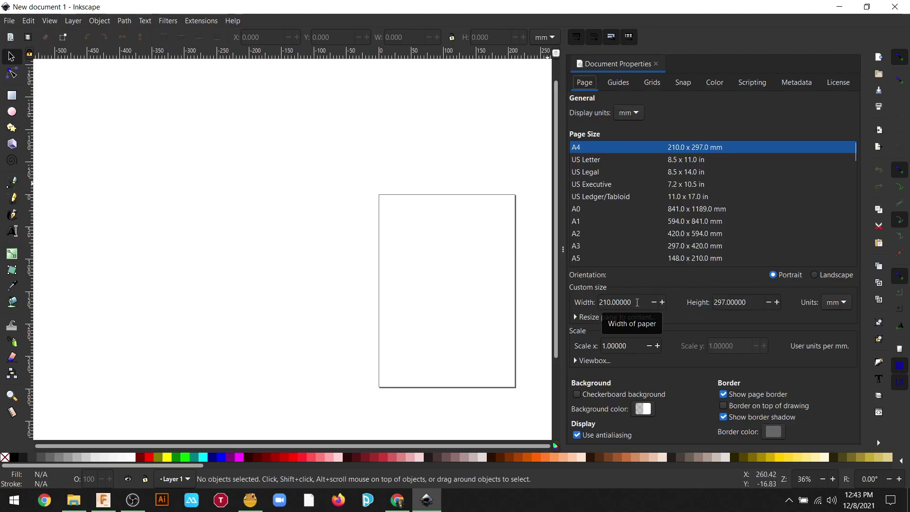
pyautogui.click(848, 305)
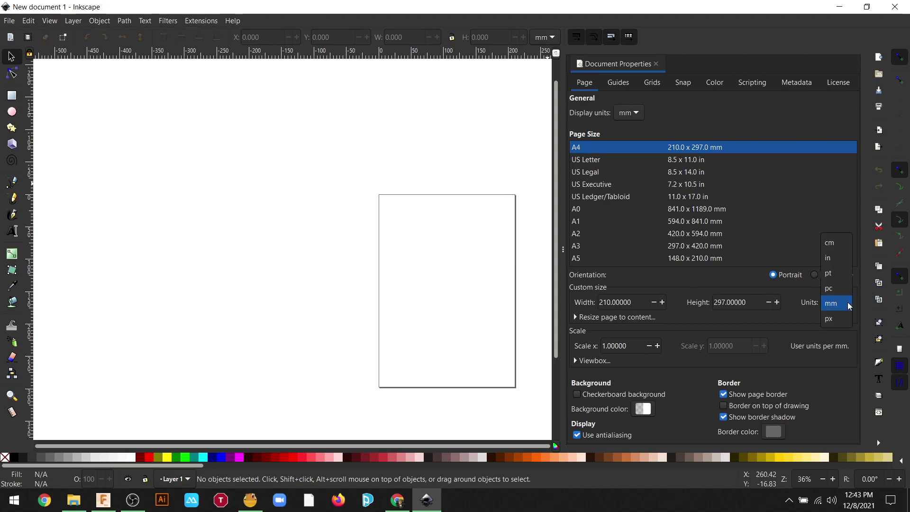
pyautogui.click(845, 261)
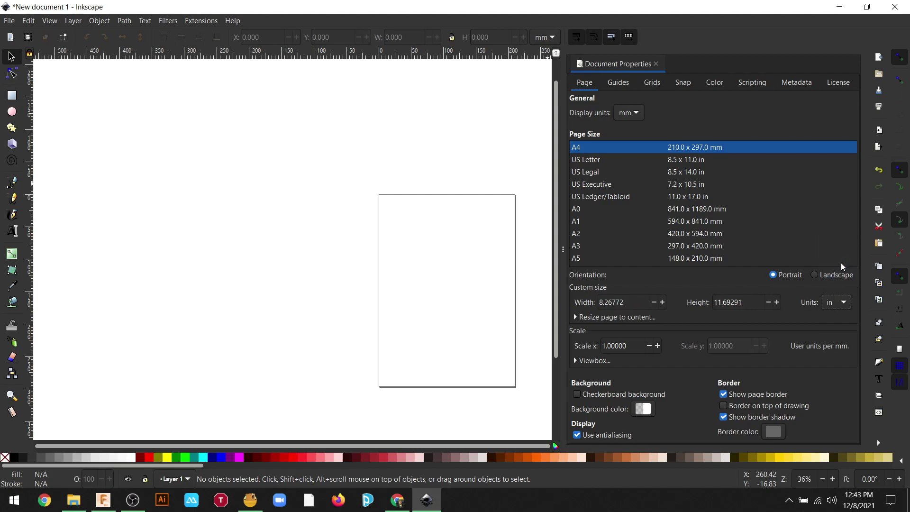
pyautogui.moveTo(640, 302); pyautogui.dragTo(598, 304)
pyautogui.write('24')
pyautogui.press('Tab')
pyautogui.write('18')
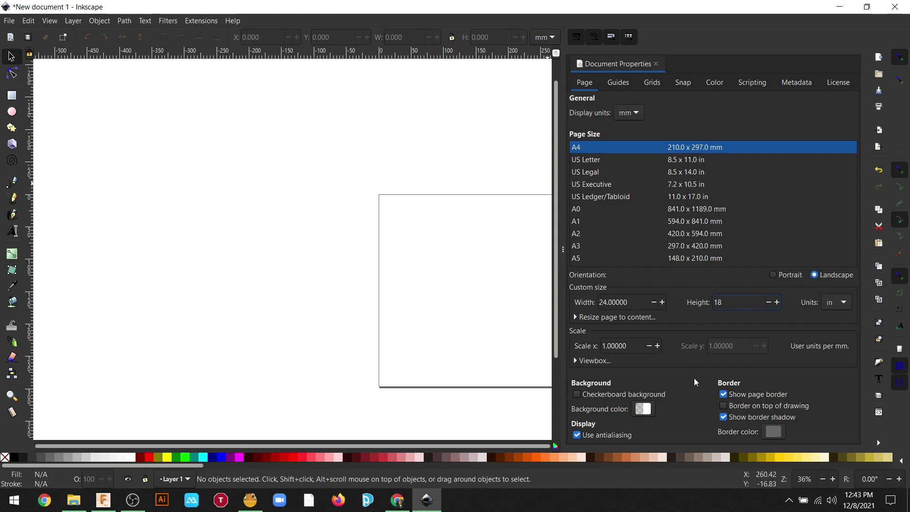
pyautogui.press('Return')
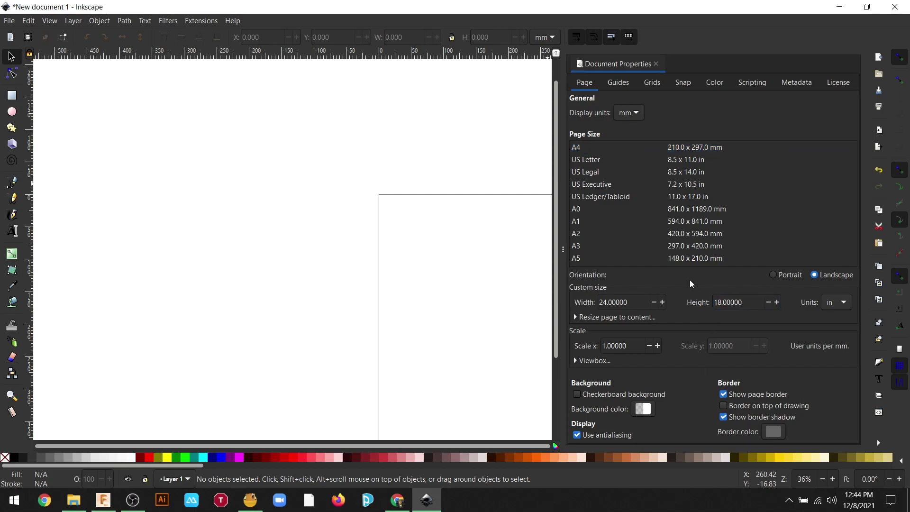
pyautogui.click(656, 64)
pyautogui.scroll(-6, 610, 196)
pyautogui.scroll(2, 607, 198)
pyautogui.moveTo(598, 196); pyautogui.dragTo(466, 188)
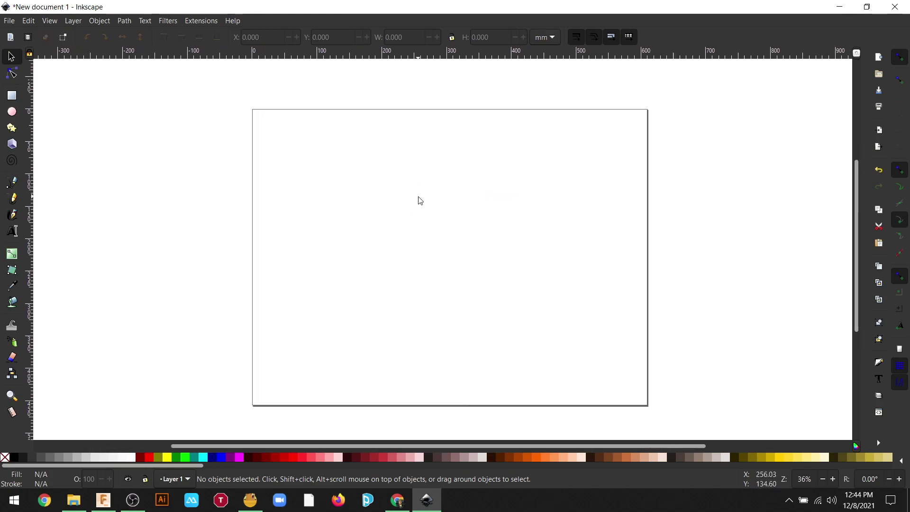
# Open the PDF "GB Drawing File for Inkscape" from the Downloads folder, using the internal import with its default settings
pyautogui.click(10, 21)
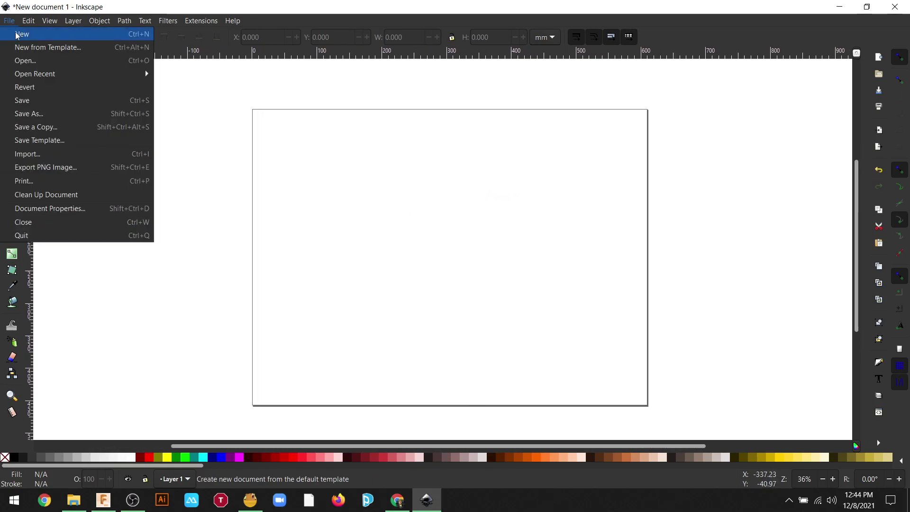
pyautogui.click(25, 60)
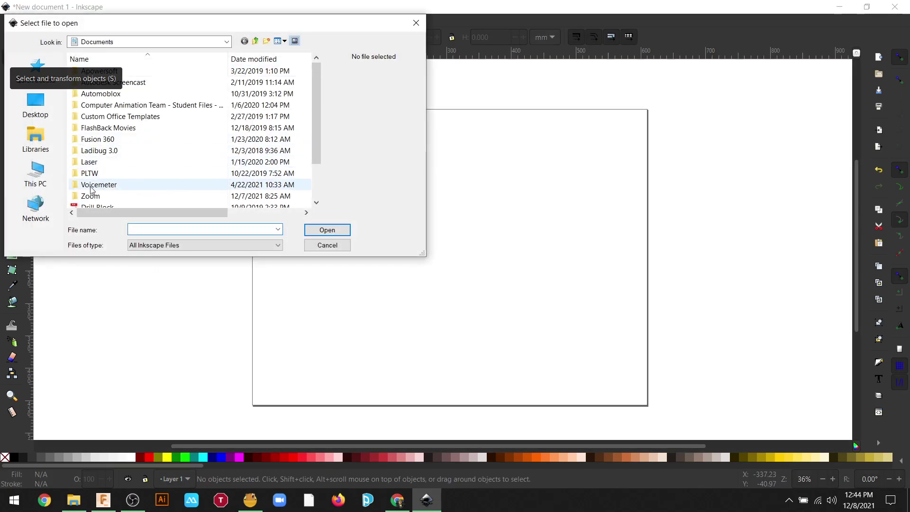
pyautogui.click(39, 143)
pyautogui.click(47, 167)
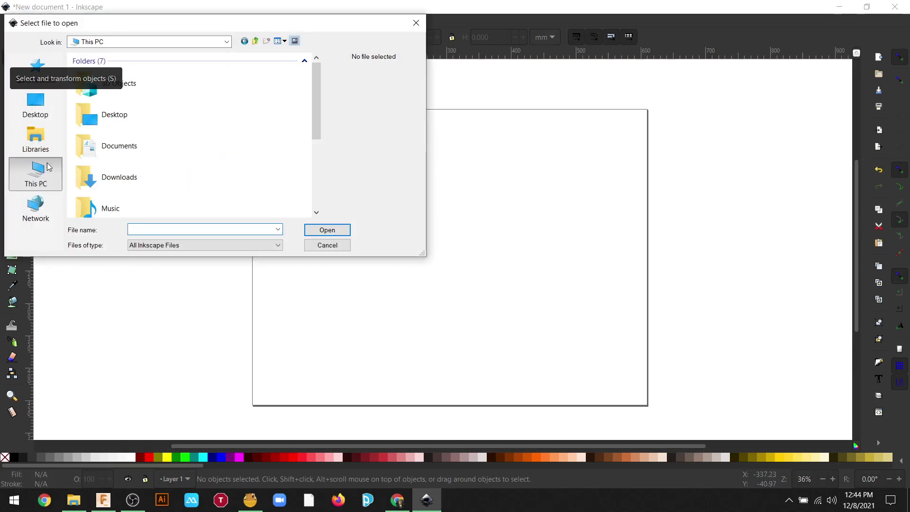
pyautogui.doubleClick(109, 182)
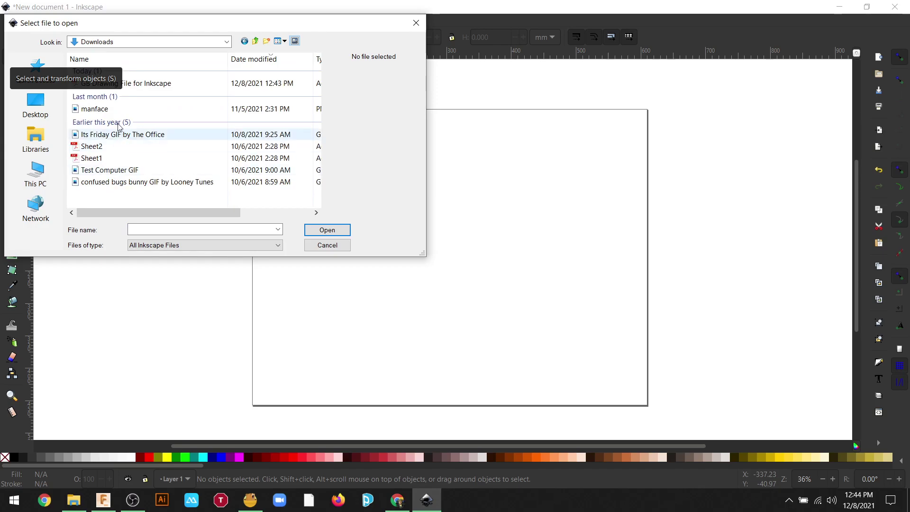
pyautogui.click(152, 83)
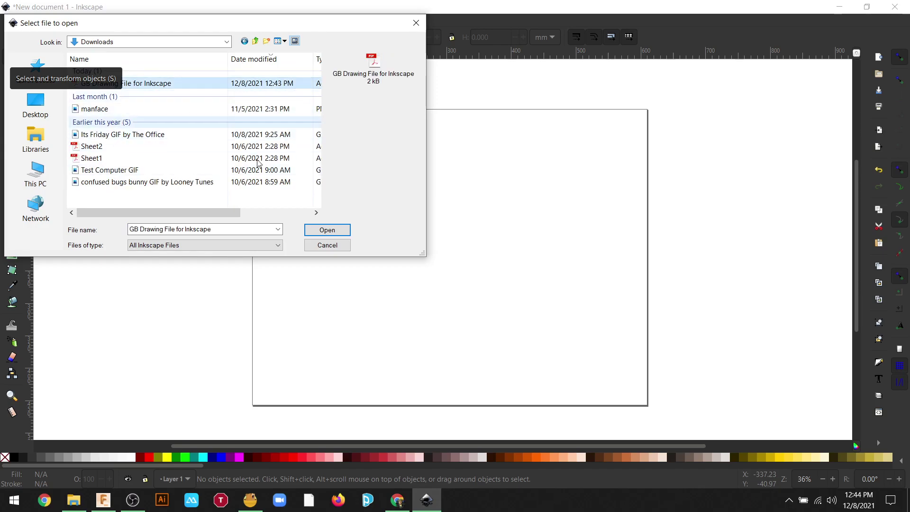
pyautogui.click(326, 230)
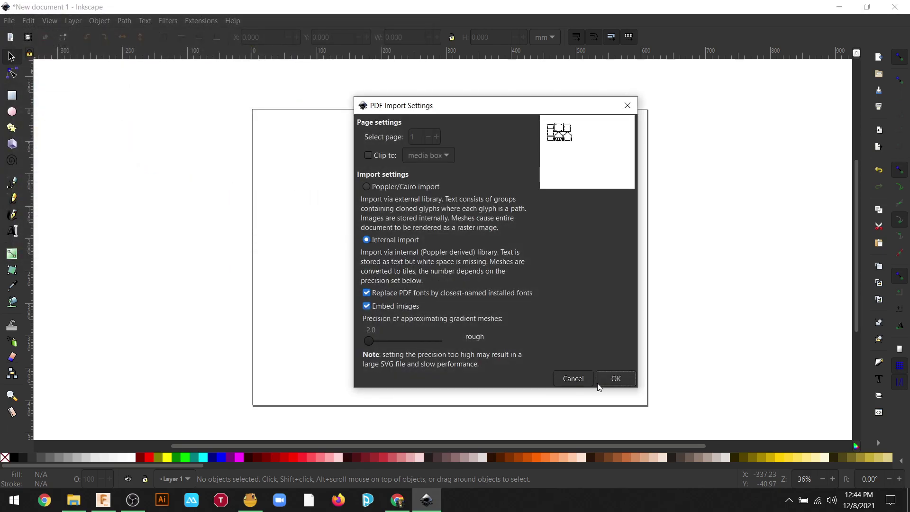
pyautogui.click(614, 378)
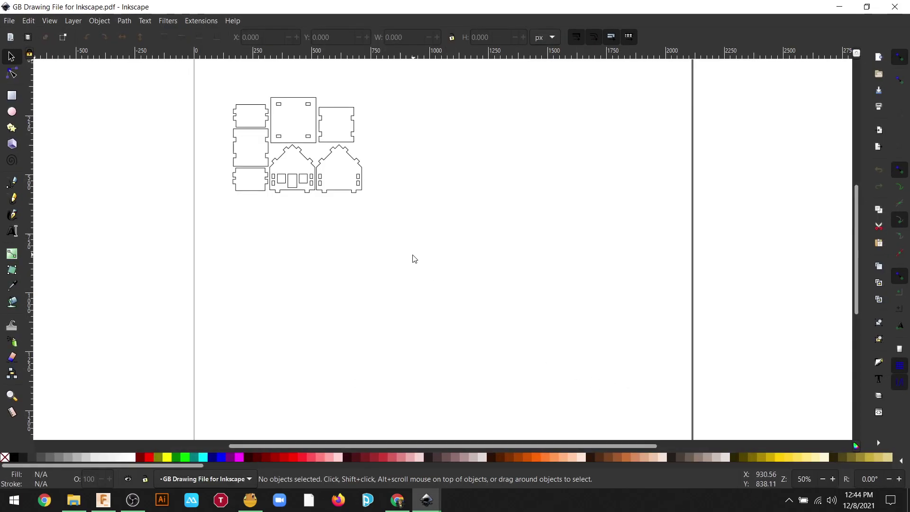
# Set the imported drawing's custom page size to 24 in wide by 18 in high in the document properties
pyautogui.click(317, 173)
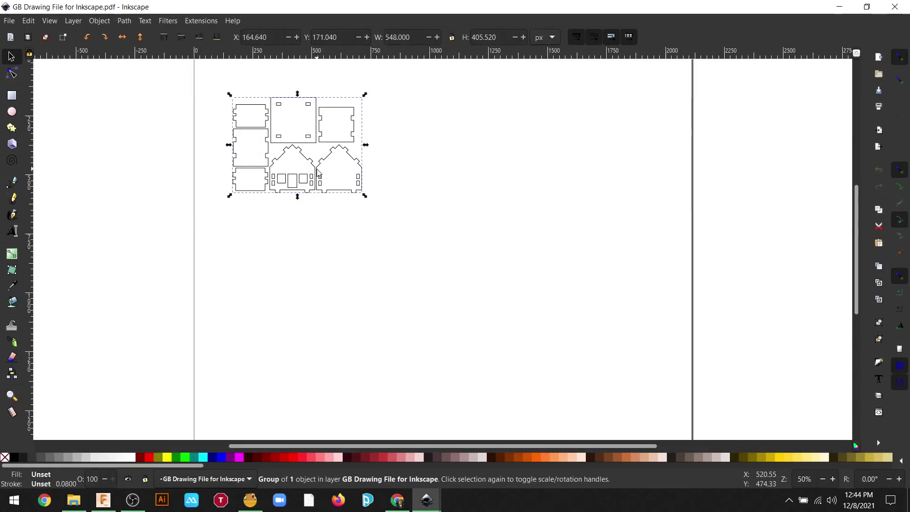
pyautogui.scroll(2, 320, 204)
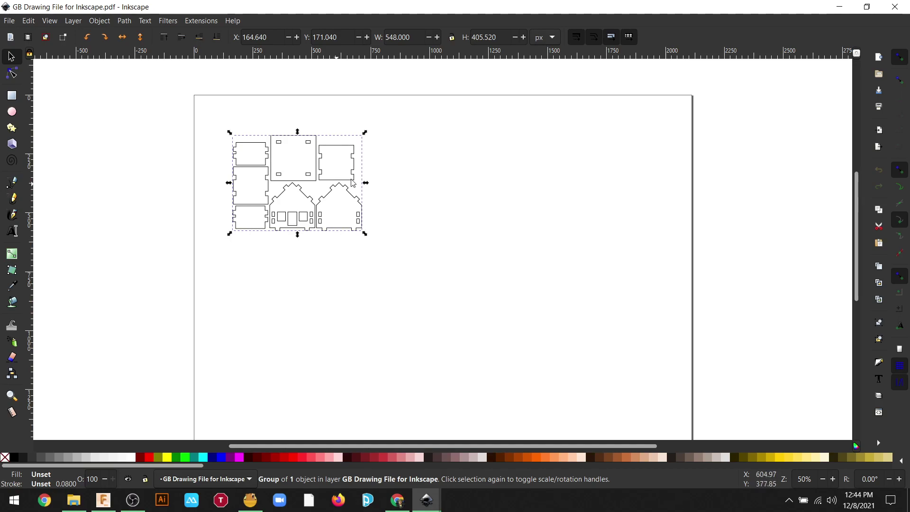
pyautogui.click(8, 23)
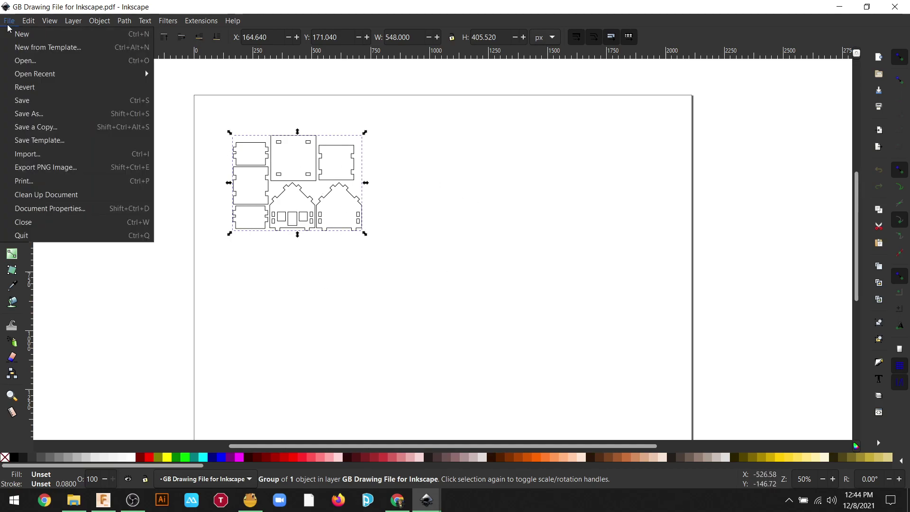
pyautogui.click(35, 209)
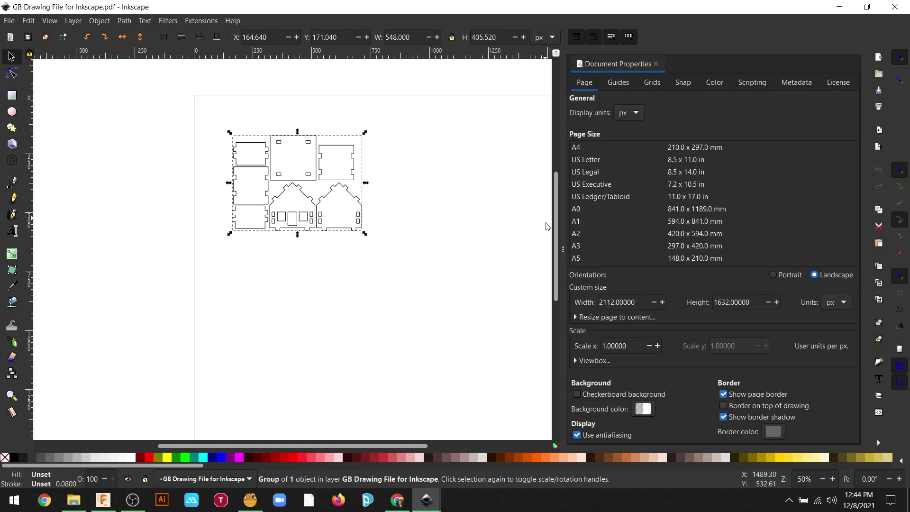
pyautogui.click(829, 306)
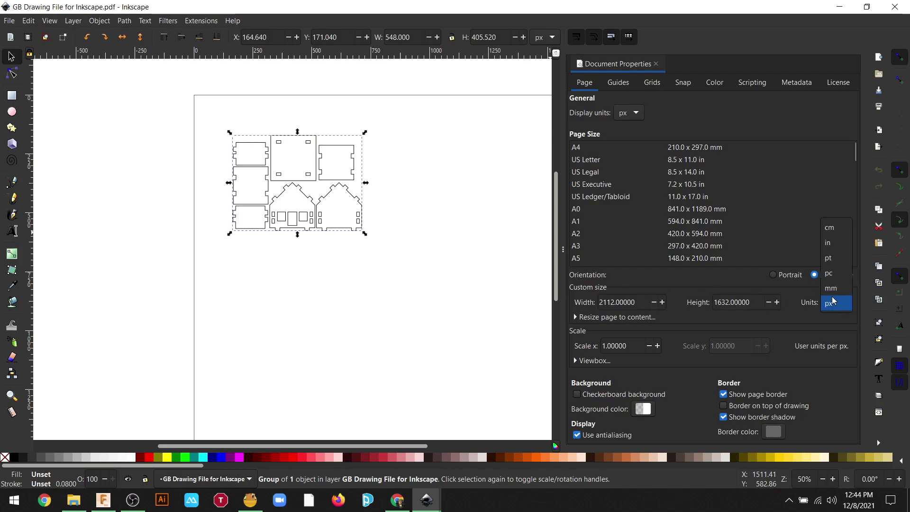
pyautogui.click(836, 250)
pyautogui.moveTo(641, 300); pyautogui.dragTo(581, 302)
pyautogui.write('24')
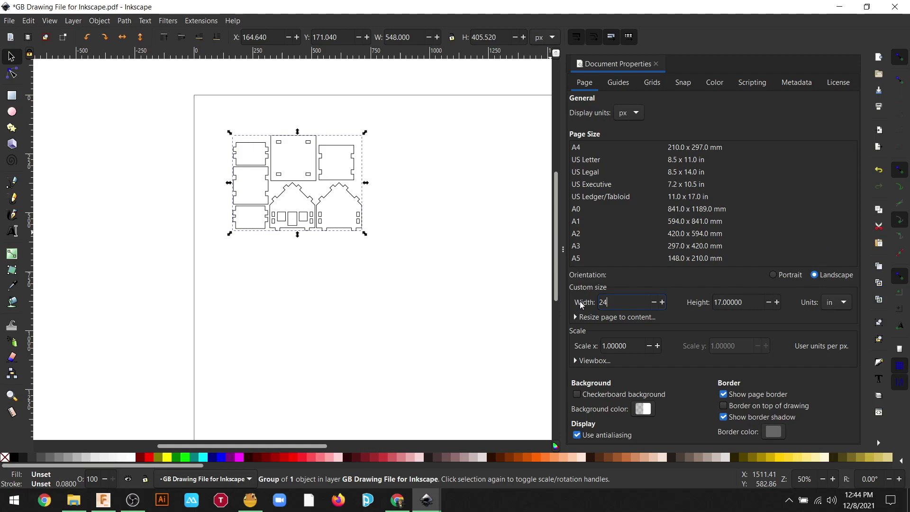
pyautogui.moveTo(744, 299); pyautogui.dragTo(702, 303)
pyautogui.write('1')
pyautogui.press('Return')
pyautogui.click(657, 64)
pyautogui.scroll(1, 556, 187)
pyautogui.scroll(-2, 555, 187)
pyautogui.scroll(1, 555, 187)
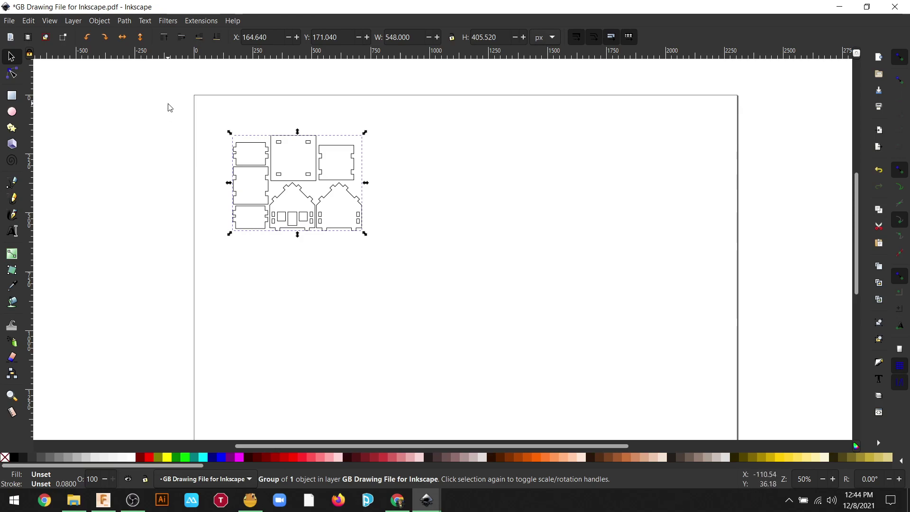
# Switch the selection's position and size units to inches and check the parts group against the page
pyautogui.click(553, 38)
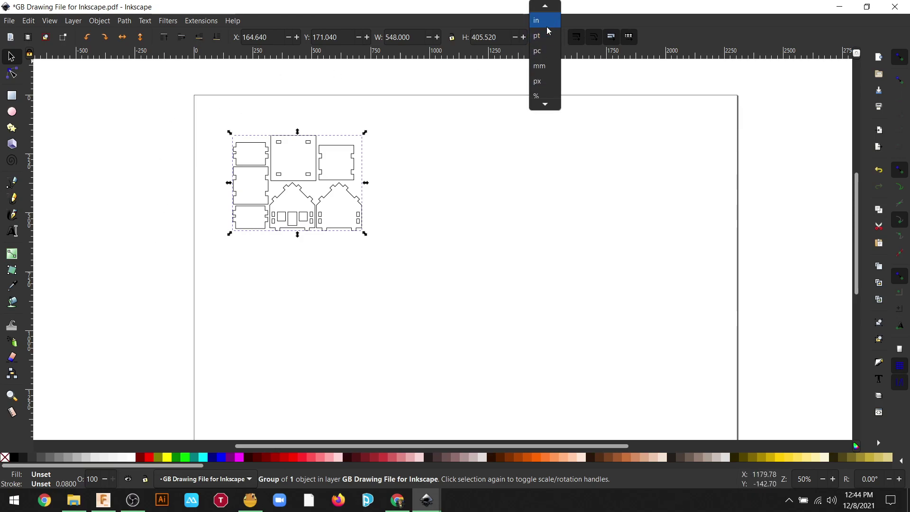
pyautogui.click(545, 22)
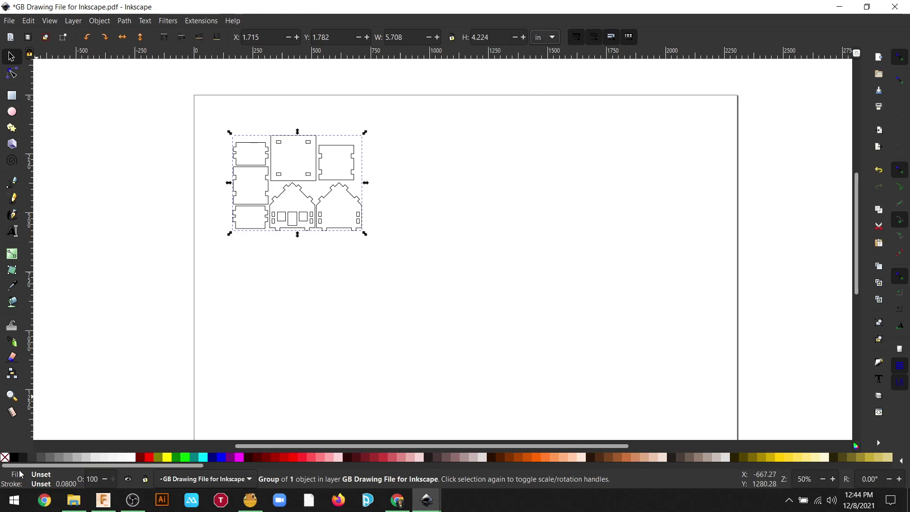
pyautogui.scroll(4, 112, 266)
pyautogui.scroll(-2, 114, 265)
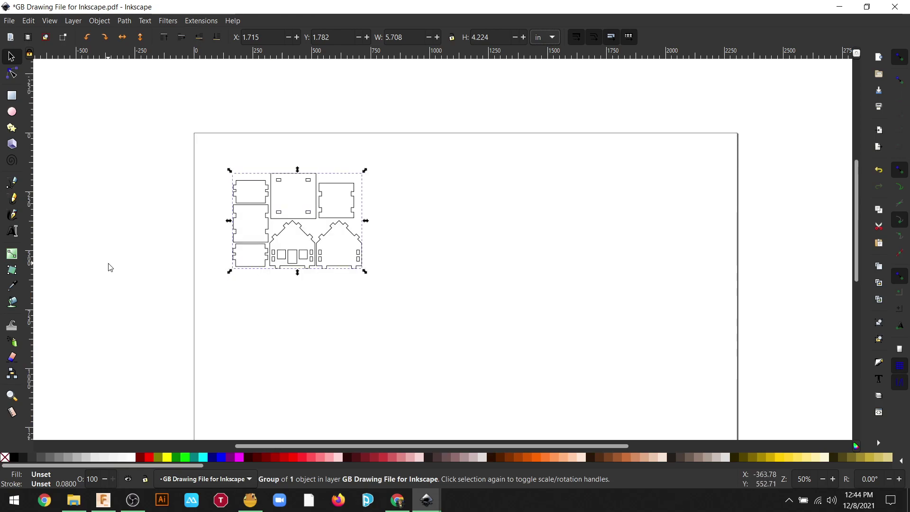
pyautogui.scroll(-8, 188, 252)
pyautogui.scroll(4, 187, 252)
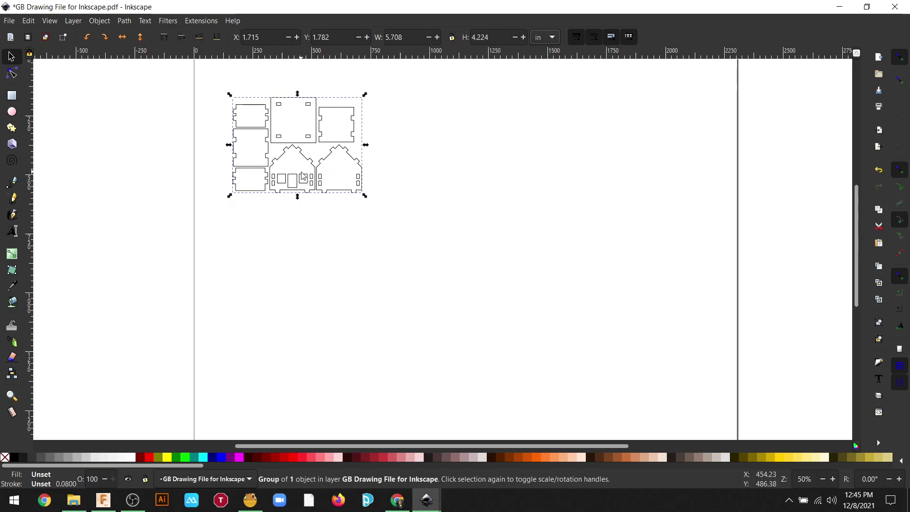
# Select the whole group of gingerbread house parts and give it a flat red stroke with RGB 255, 0, 0
pyautogui.click(238, 122)
pyautogui.click(246, 116)
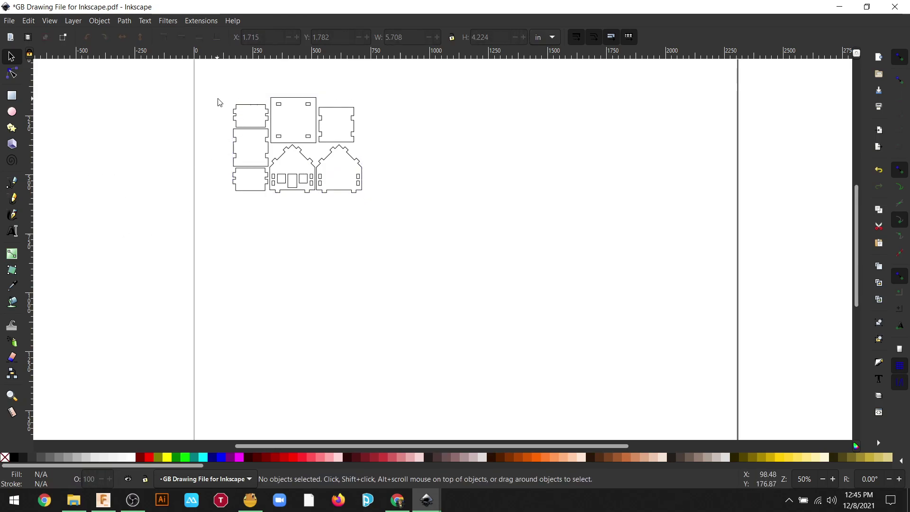
pyautogui.moveTo(222, 88)
pyautogui.mouseDown()
pyautogui.moveTo(266, 152)
pyautogui.moveTo(381, 217)
pyautogui.mouseUp()
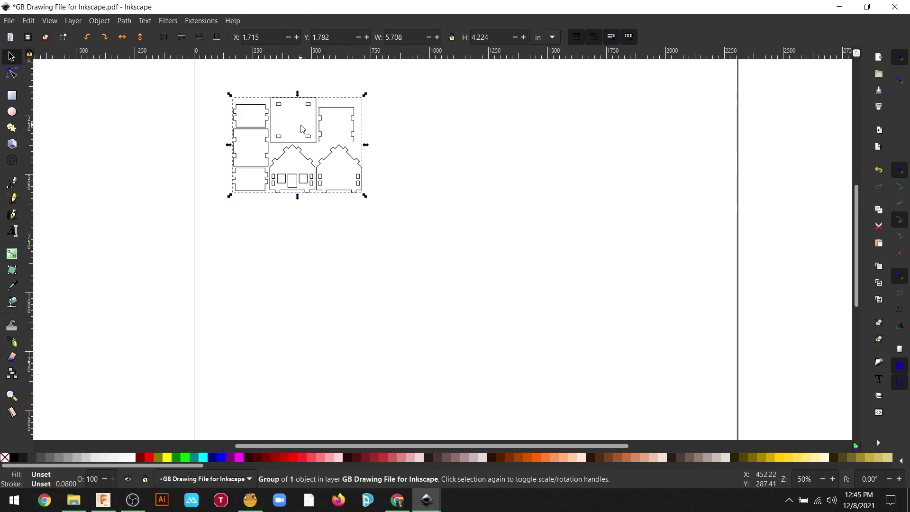
pyautogui.click(152, 128)
pyautogui.scroll(2, 152, 129)
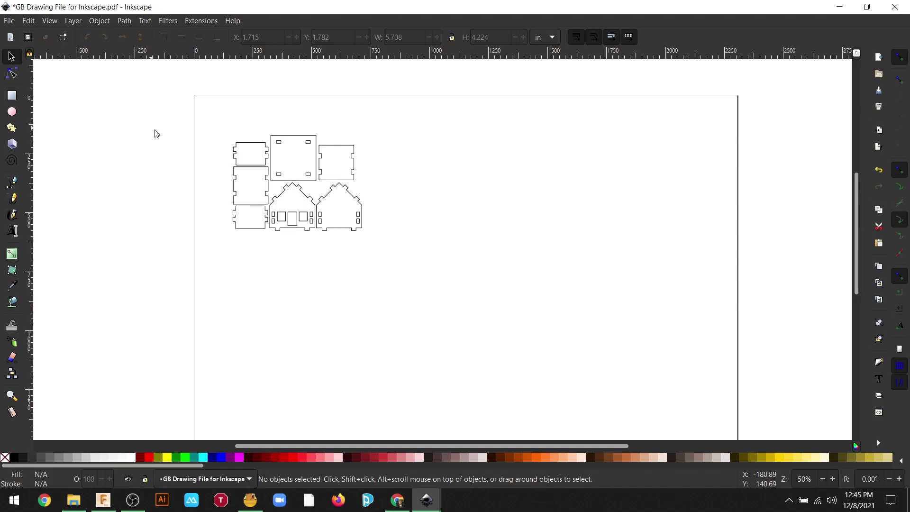
pyautogui.moveTo(213, 116)
pyautogui.mouseDown()
pyautogui.moveTo(231, 146)
pyautogui.moveTo(394, 252)
pyautogui.mouseUp()
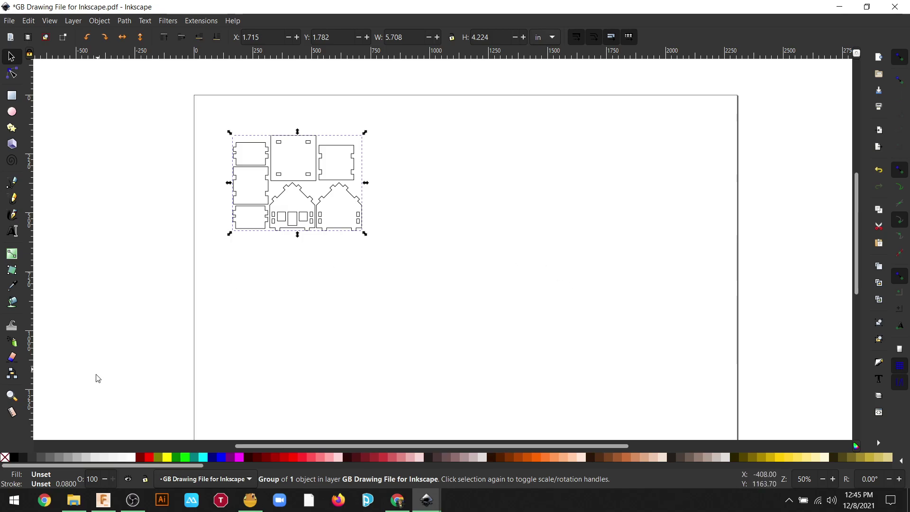
pyautogui.click(30, 21)
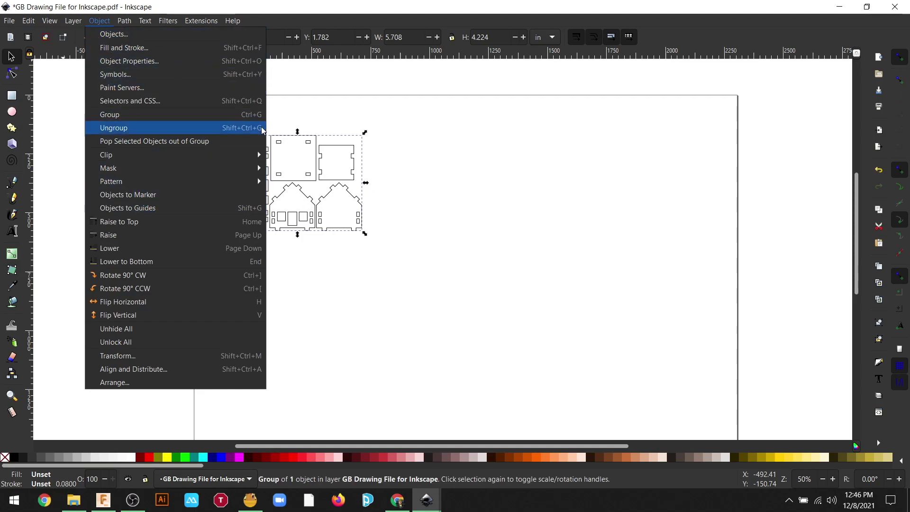
pyautogui.click(179, 51)
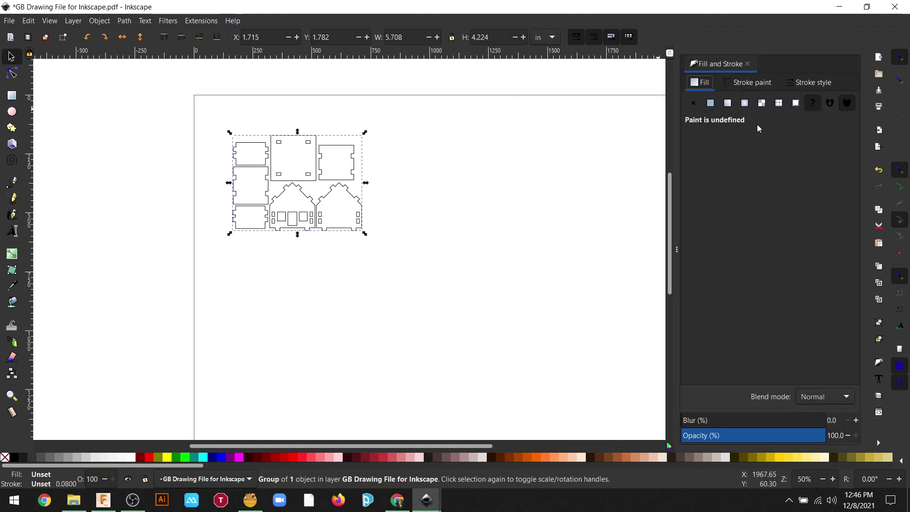
pyautogui.click(743, 88)
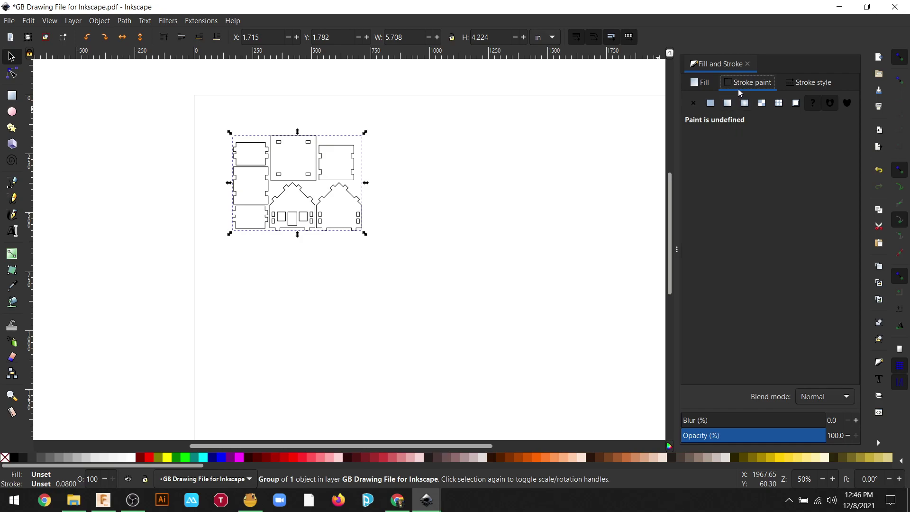
pyautogui.click(710, 104)
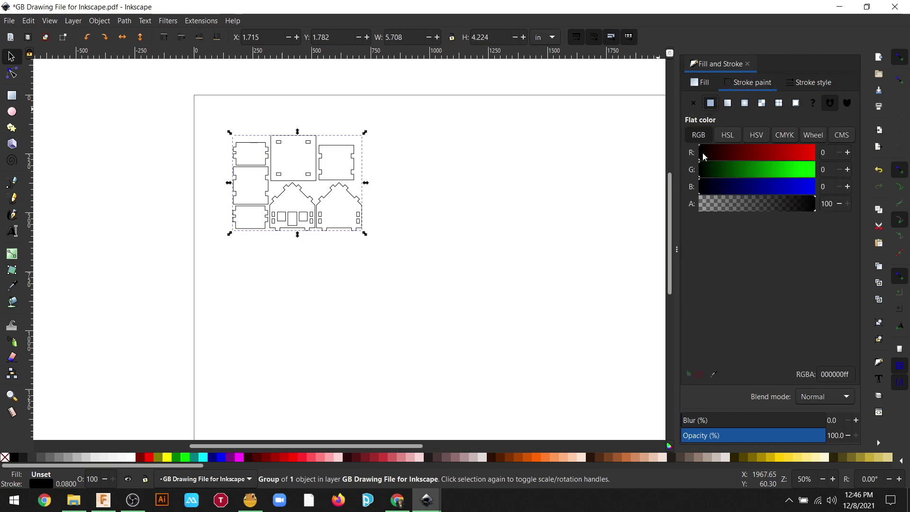
pyautogui.moveTo(703, 154); pyautogui.dragTo(825, 152)
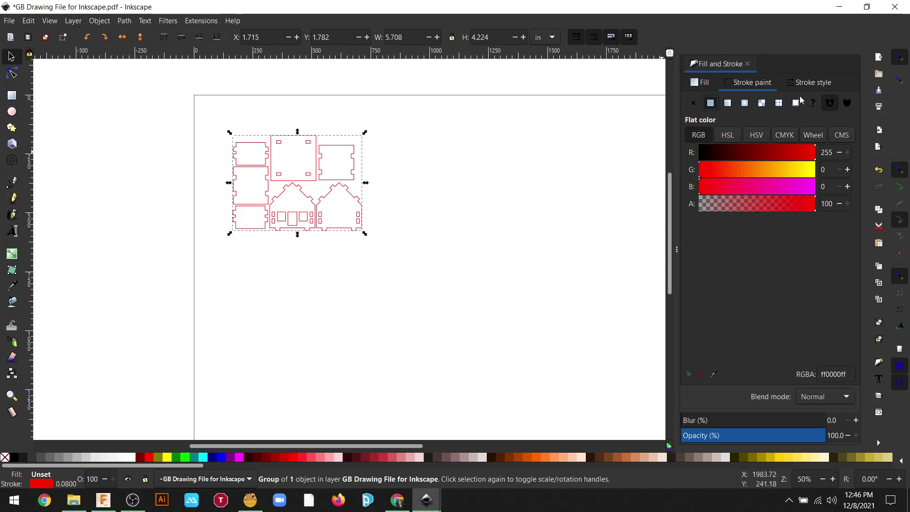
# Set the parts group's stroke width to 0.001 in and inspect the thin outlines up close
pyautogui.click(814, 87)
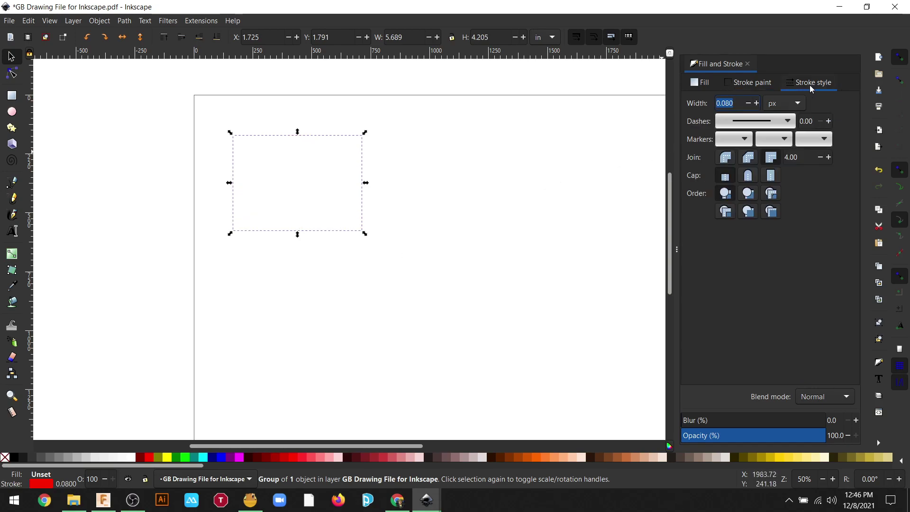
pyautogui.click(787, 103)
pyautogui.click(790, 48)
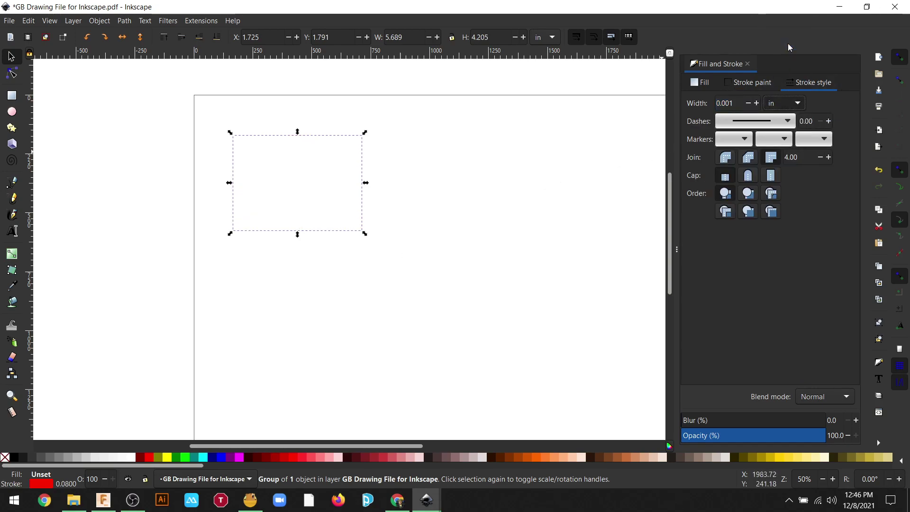
pyautogui.click(736, 102)
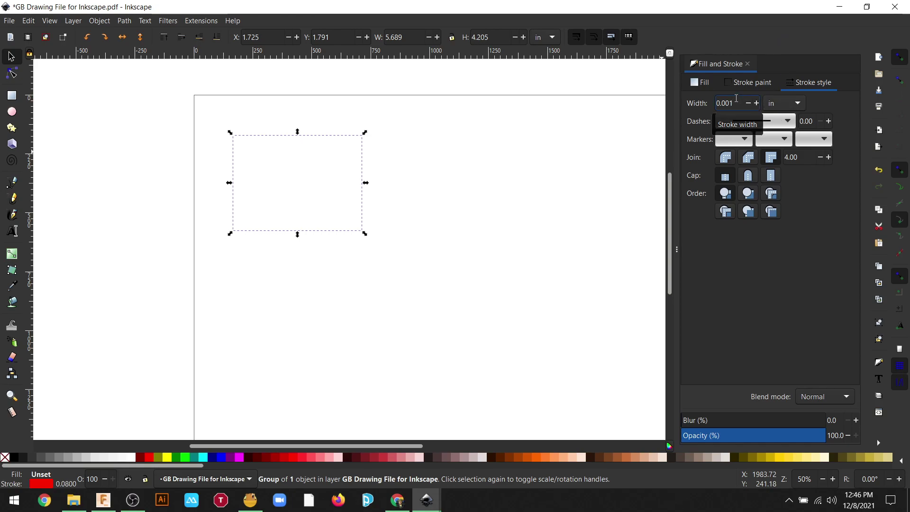
pyautogui.press('Return')
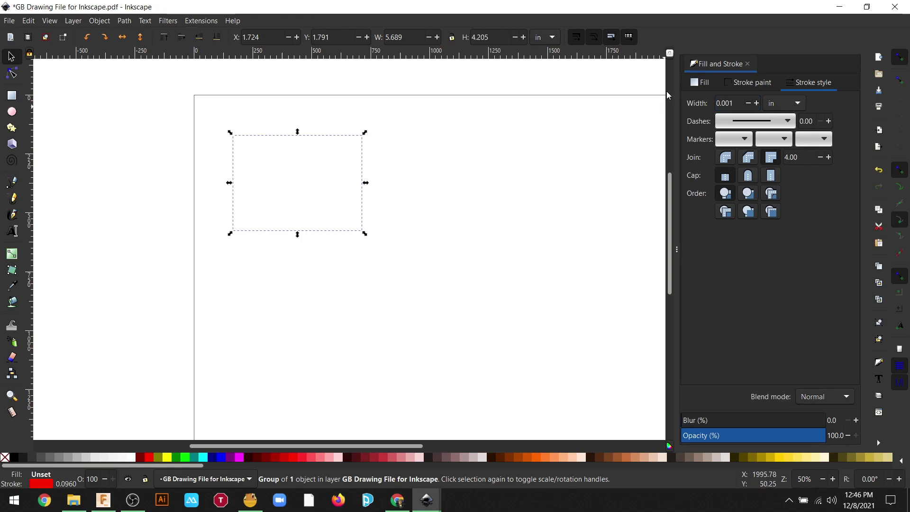
pyautogui.scroll(-2, 268, 190)
pyautogui.scroll(2, 269, 190)
pyautogui.scroll(4, 272, 189)
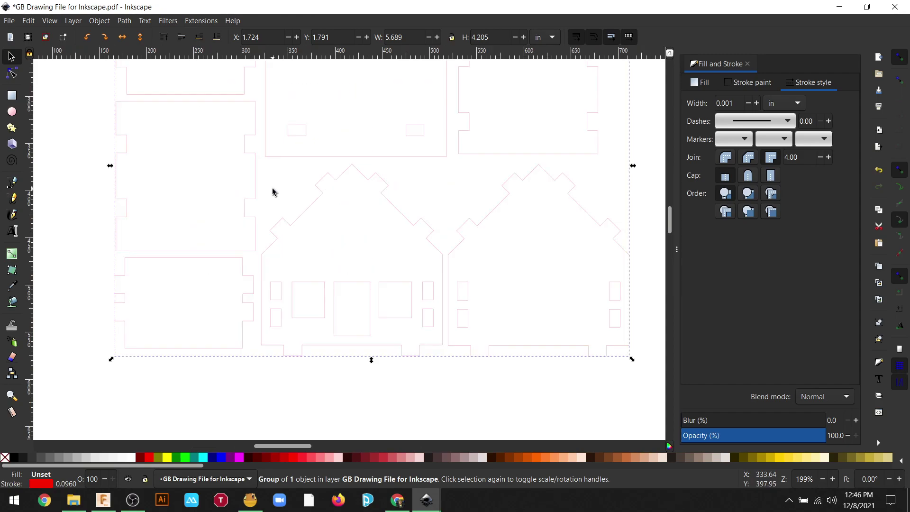
pyautogui.scroll(-2, 272, 189)
pyautogui.scroll(2, 278, 184)
# Enter the imported group, select the nested group of part outlines and review its stroke width and stroke paint
pyautogui.click(95, 169)
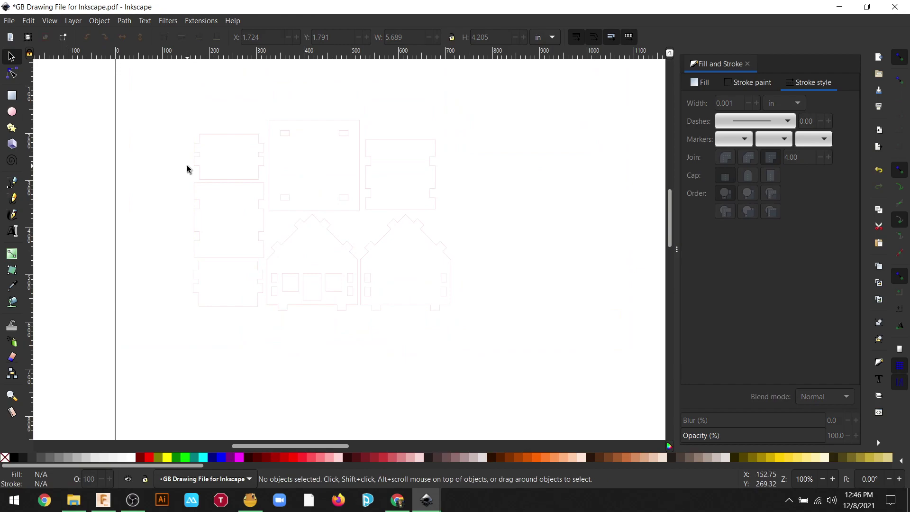
pyautogui.doubleClick(202, 167)
pyautogui.click(200, 167)
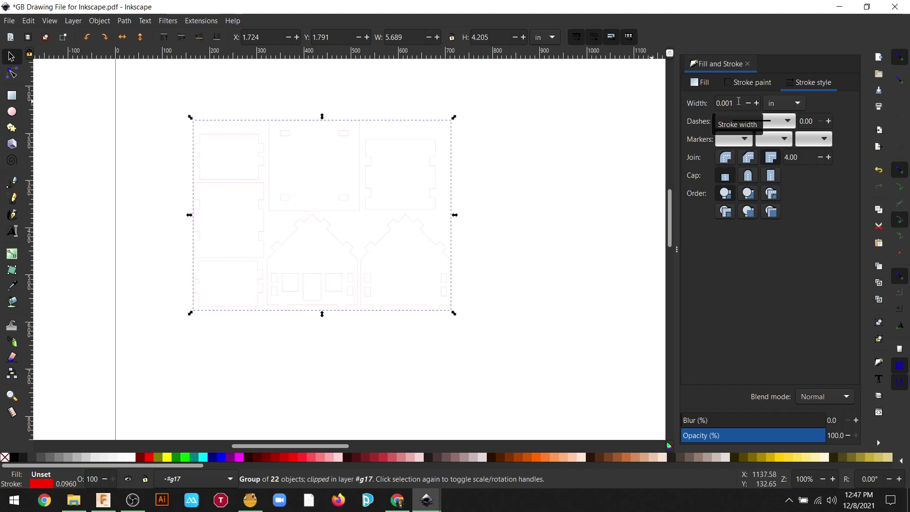
pyautogui.click(754, 83)
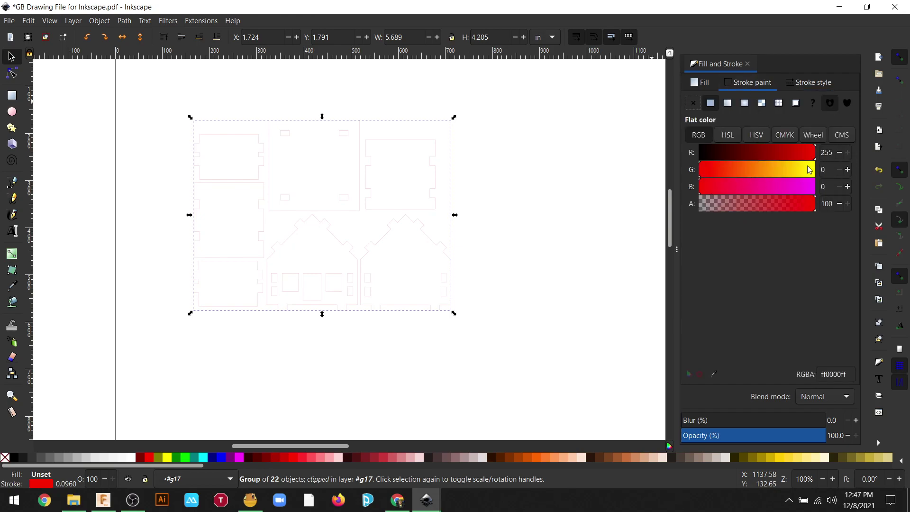
# Try a black stroke on the parts group by setting red to 0, and restore the red value to 255
pyautogui.moveTo(702, 168)
pyautogui.mouseDown()
pyautogui.moveTo(809, 171)
pyautogui.moveTo(700, 177)
pyautogui.mouseUp()
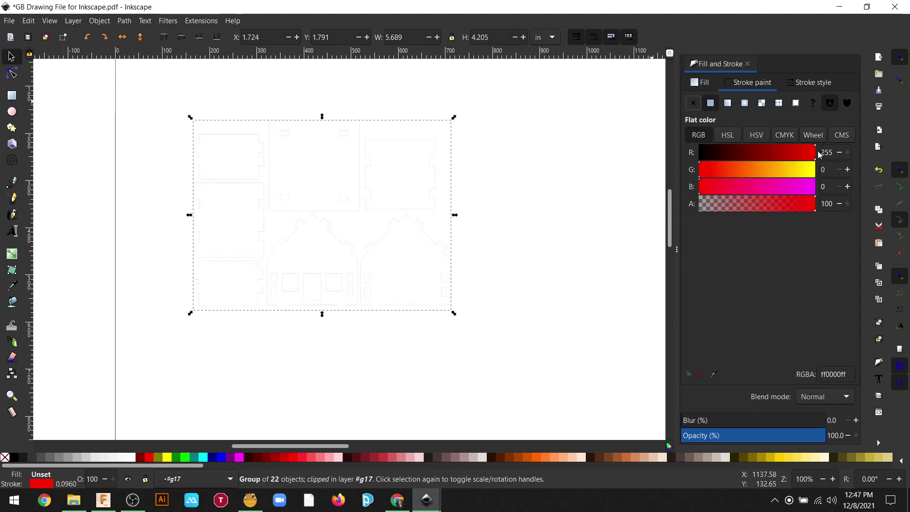
pyautogui.moveTo(815, 154); pyautogui.dragTo(683, 157)
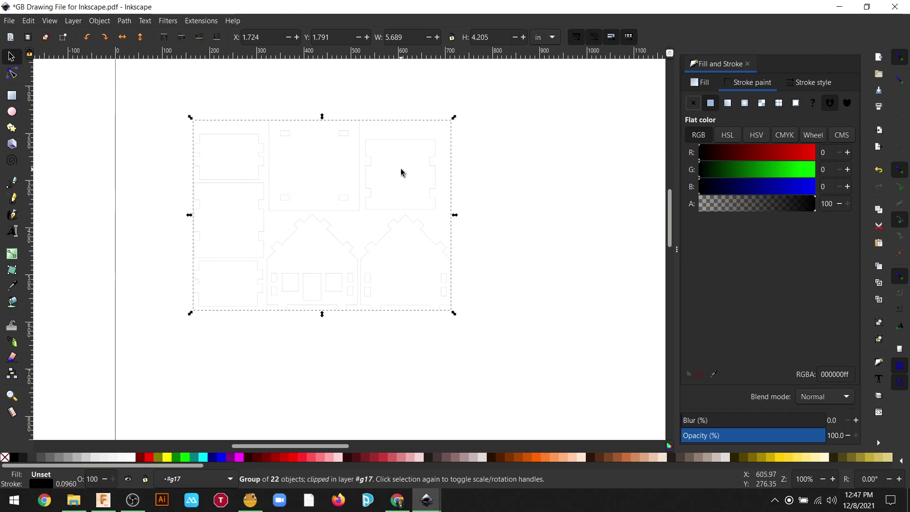
pyautogui.moveTo(700, 153); pyautogui.dragTo(833, 151)
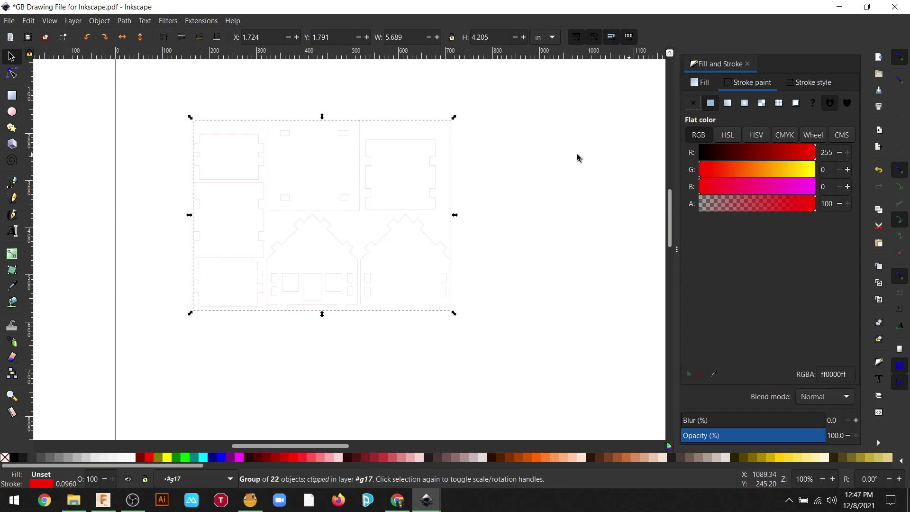
# Deselect the parts group and close the Fill and Stroke dialog
pyautogui.click(90, 177)
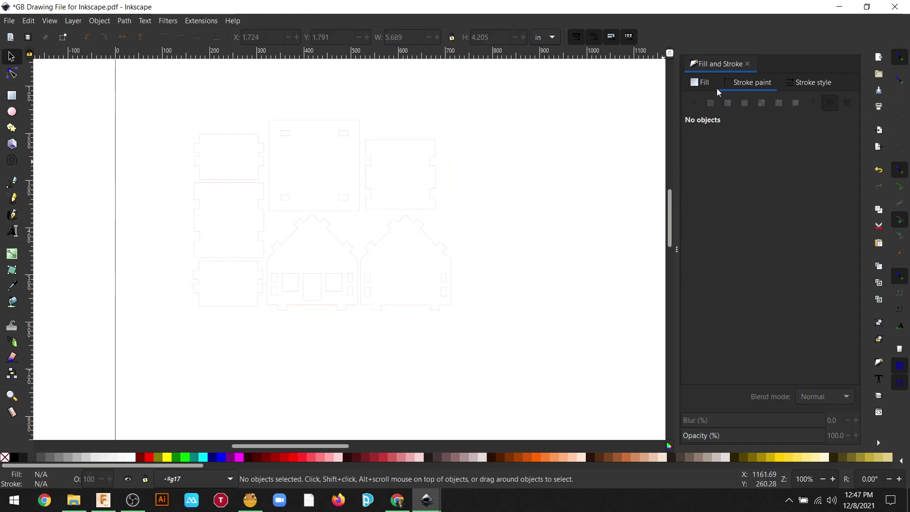
pyautogui.click(747, 64)
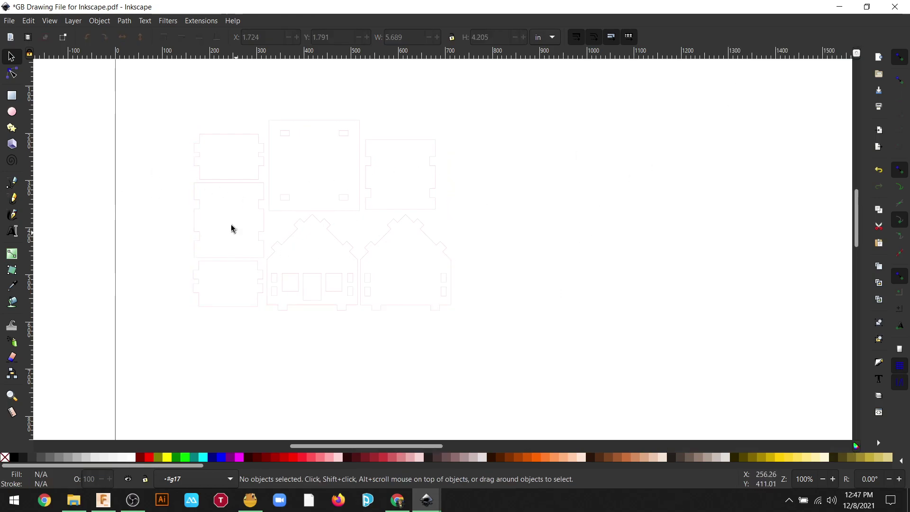
pyautogui.scroll(-3, 275, 190)
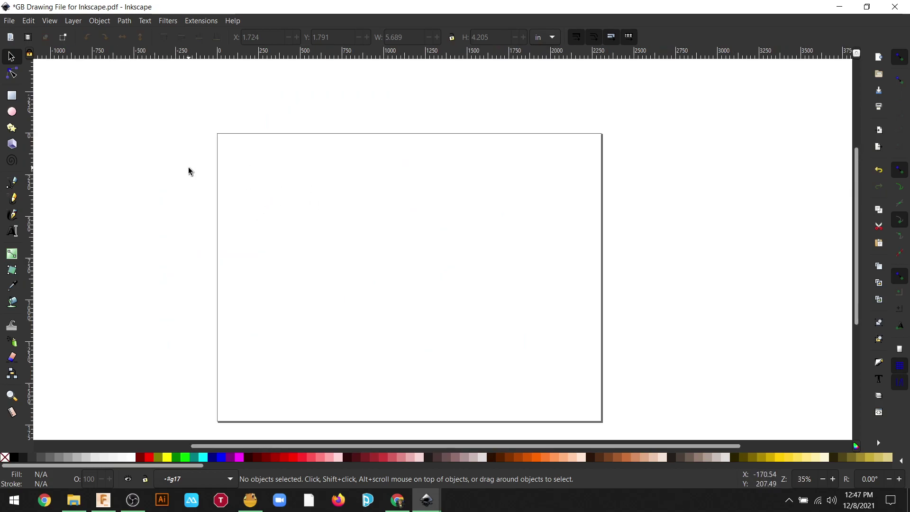
# Start saving the document to the Downloads folder under the file name "GB Drawing File for Cutting"
pyautogui.click(17, 21)
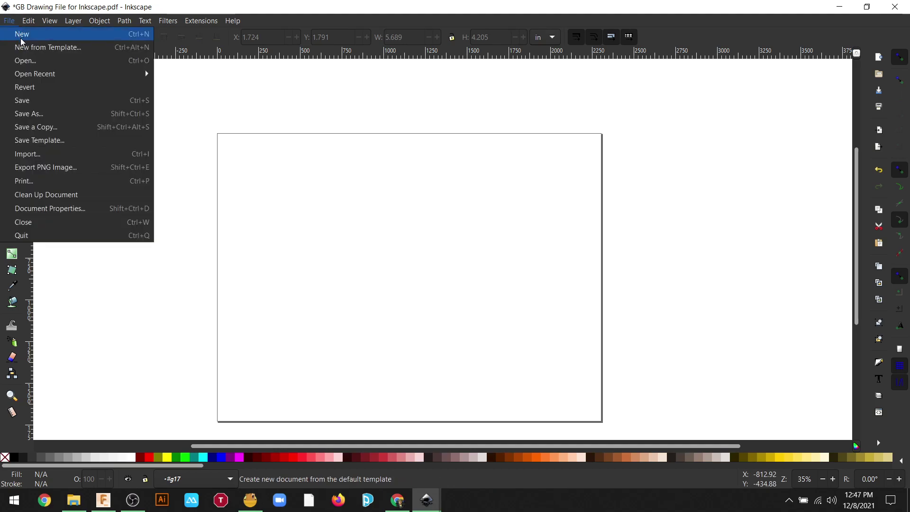
pyautogui.click(33, 105)
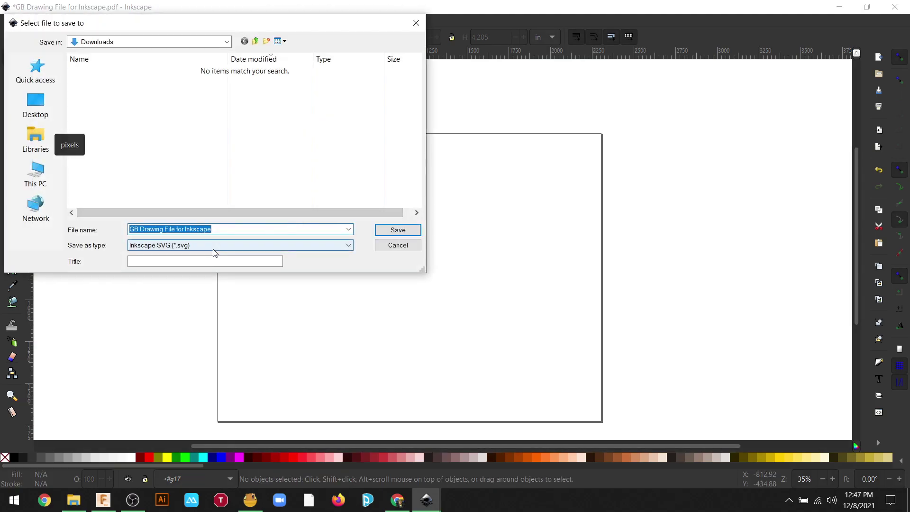
pyautogui.click(216, 230)
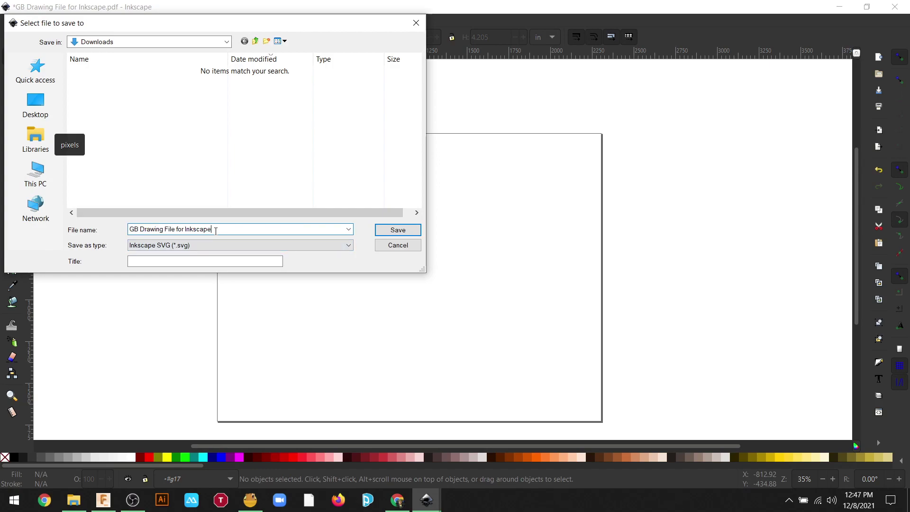
pyautogui.press('BackSpace')
pyautogui.press('BackSpace')
pyautogui.press('BackSpace')
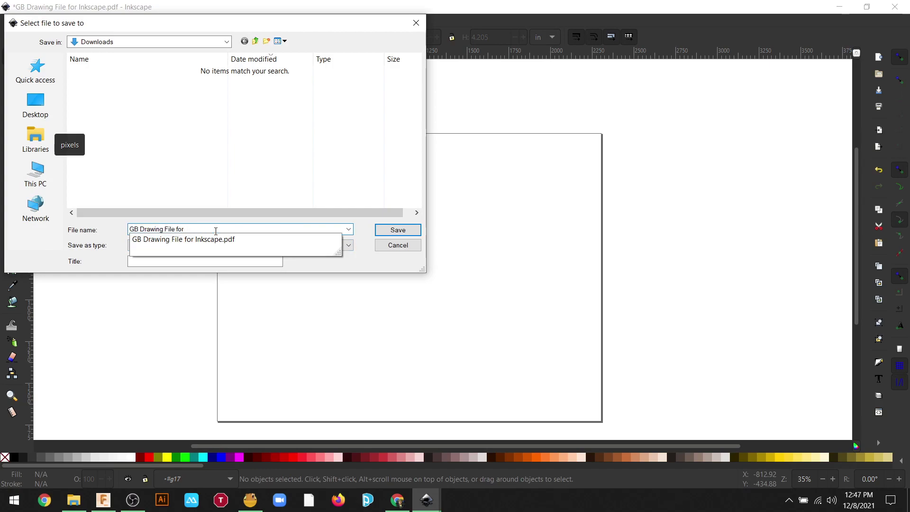
pyautogui.write('Cutting')
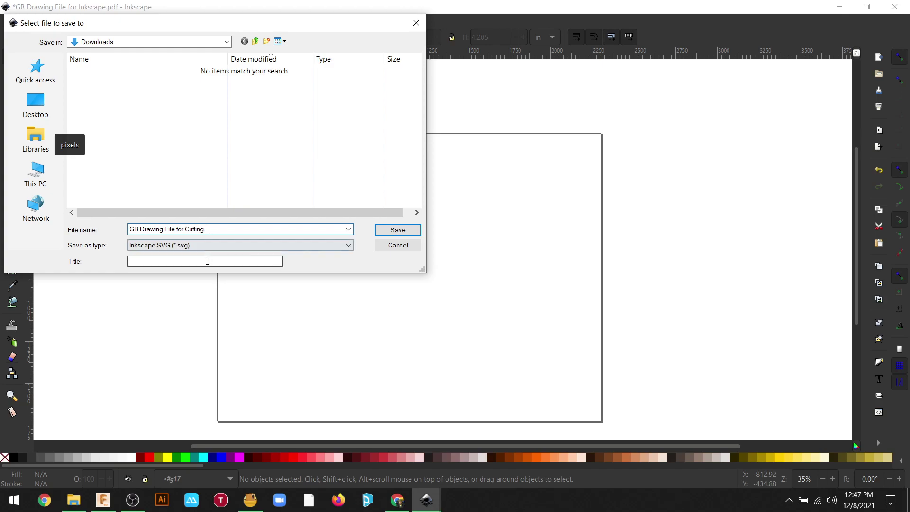
# Save the file as Portable Document Format (*.pdf), accepting the PDF 1.5 options with the document's page size, and check the parts
pyautogui.click(203, 246)
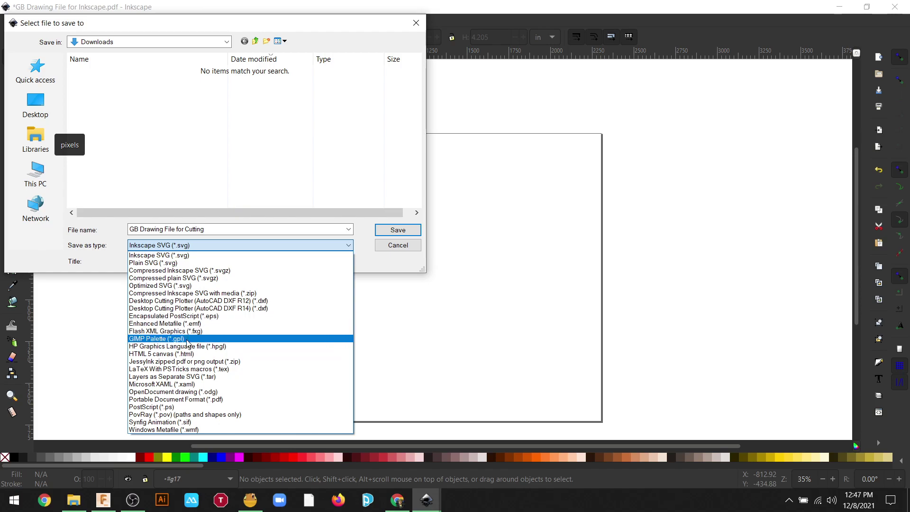
pyautogui.click(194, 400)
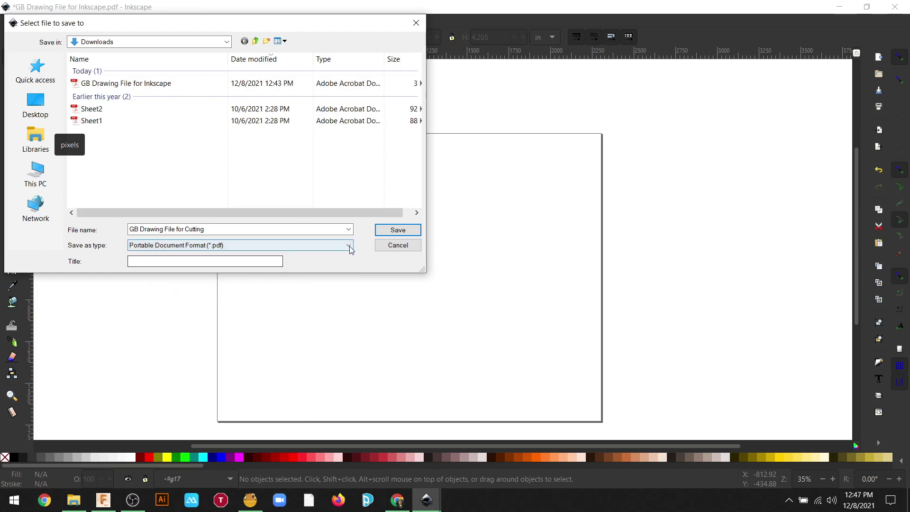
pyautogui.click(397, 230)
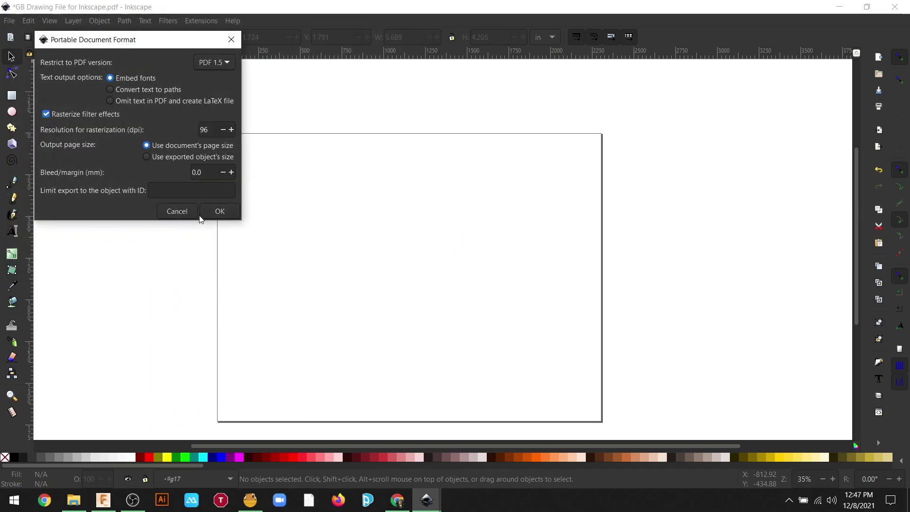
pyautogui.click(212, 214)
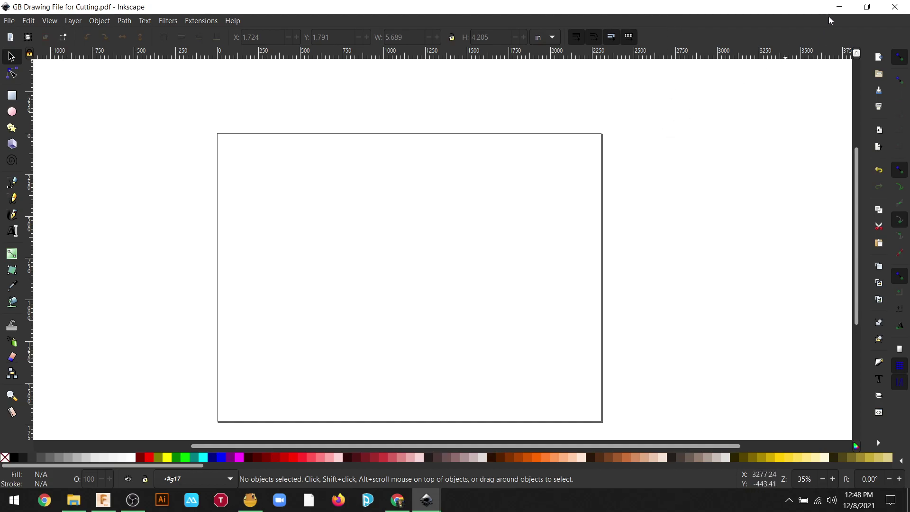
pyautogui.scroll(2, 283, 208)
pyautogui.scroll(1, 283, 208)
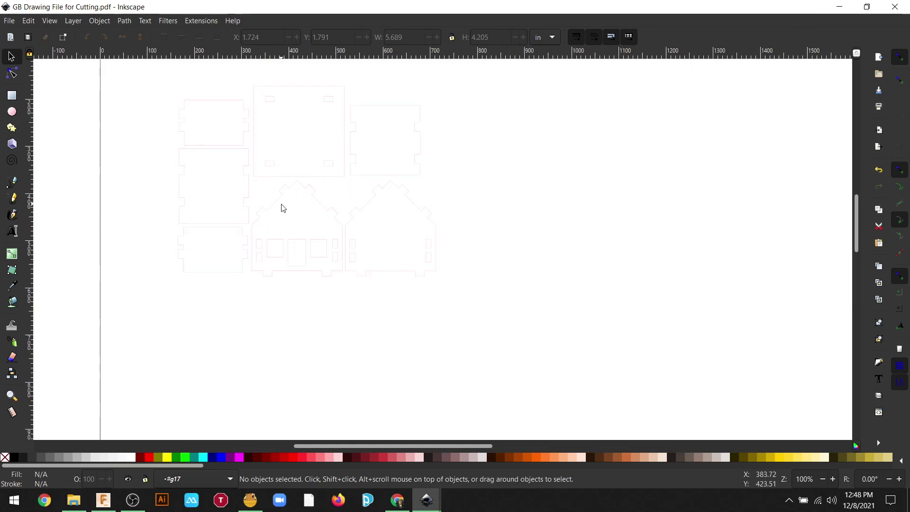